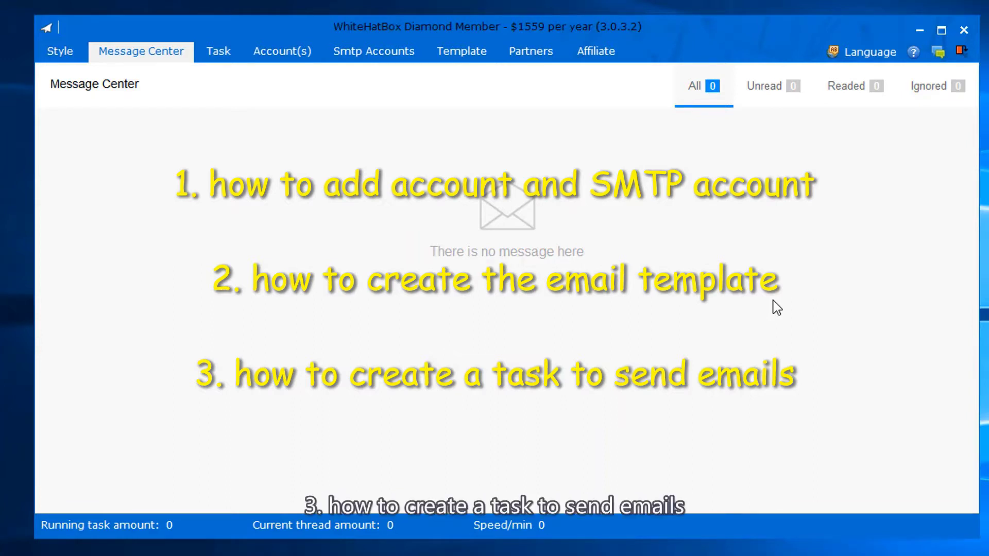
- Preview the Office 2016 Dark Blue theme, revert to Office 2016 Blue, then view Outlook accounts
{"action": "left_click", "coordinate": [65, 52]}
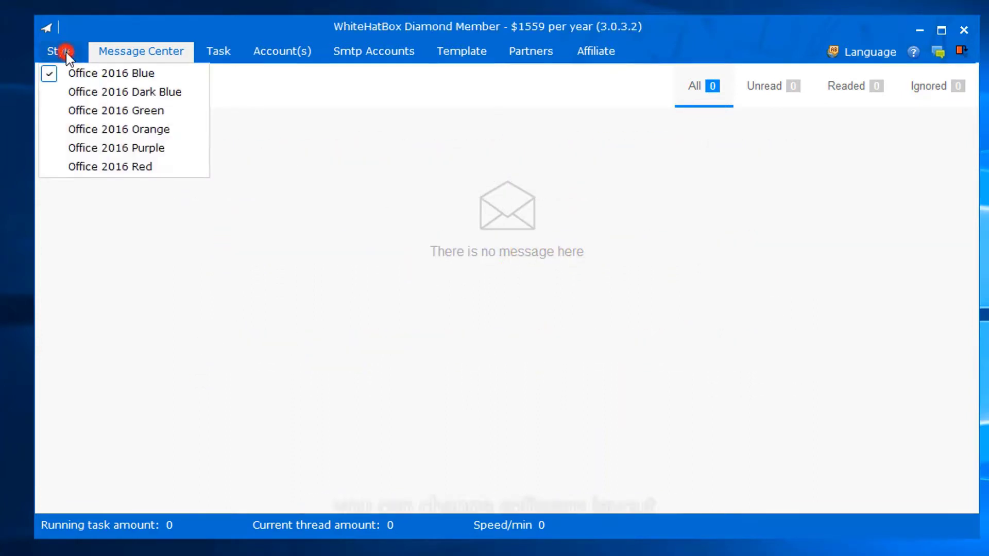
{"action": "left_click", "coordinate": [119, 93]}
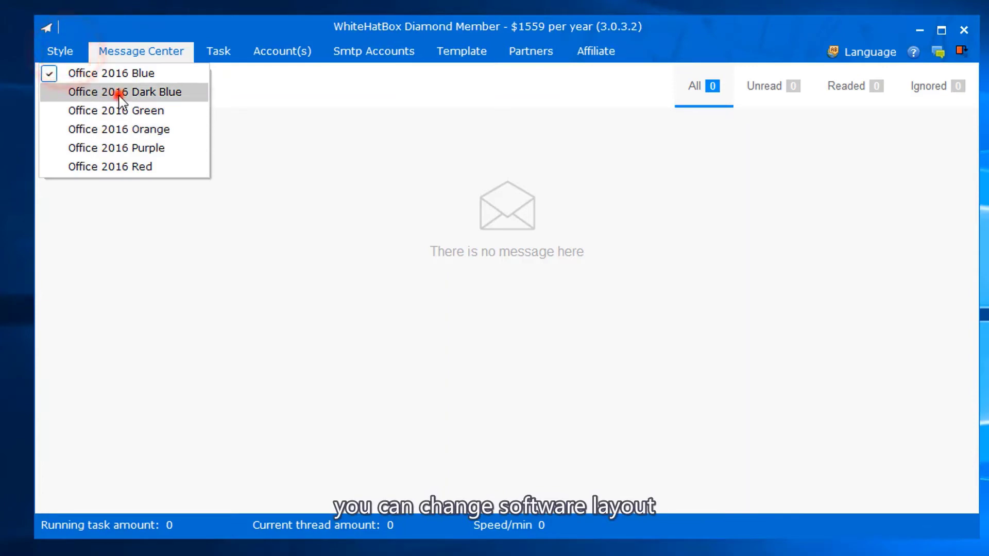
{"action": "left_click", "coordinate": [69, 61]}
{"action": "left_click", "coordinate": [67, 75]}
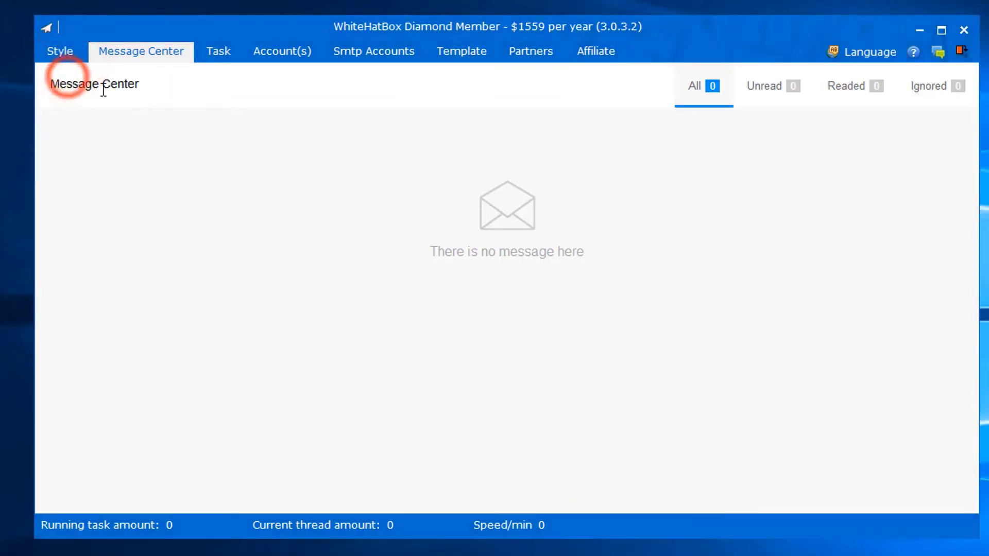
{"action": "left_click", "coordinate": [295, 51]}
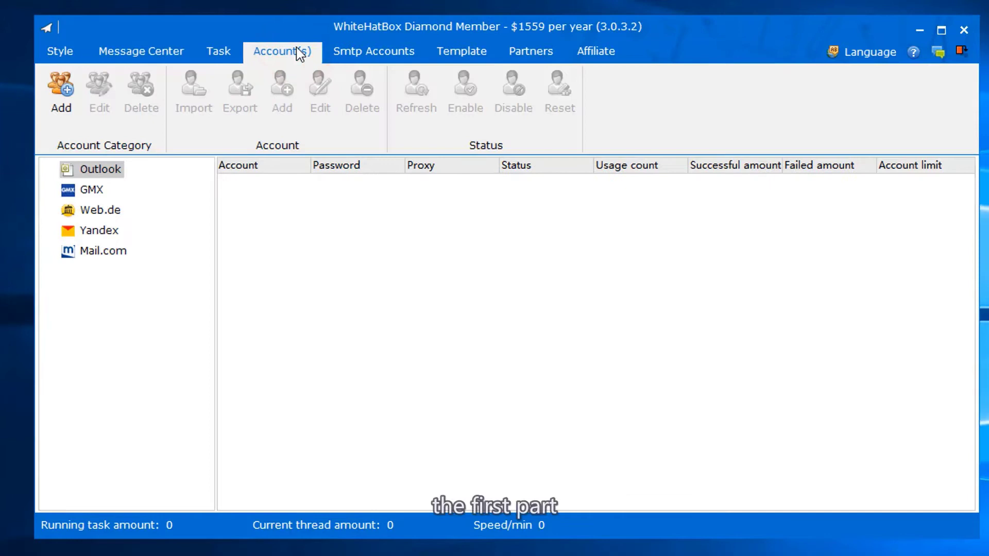
{"action": "left_click", "coordinate": [96, 169]}
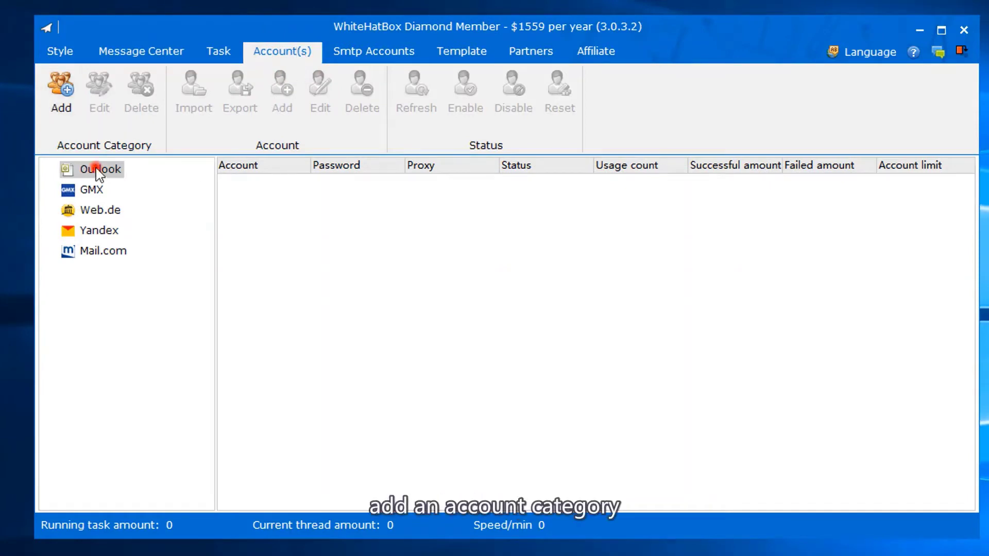
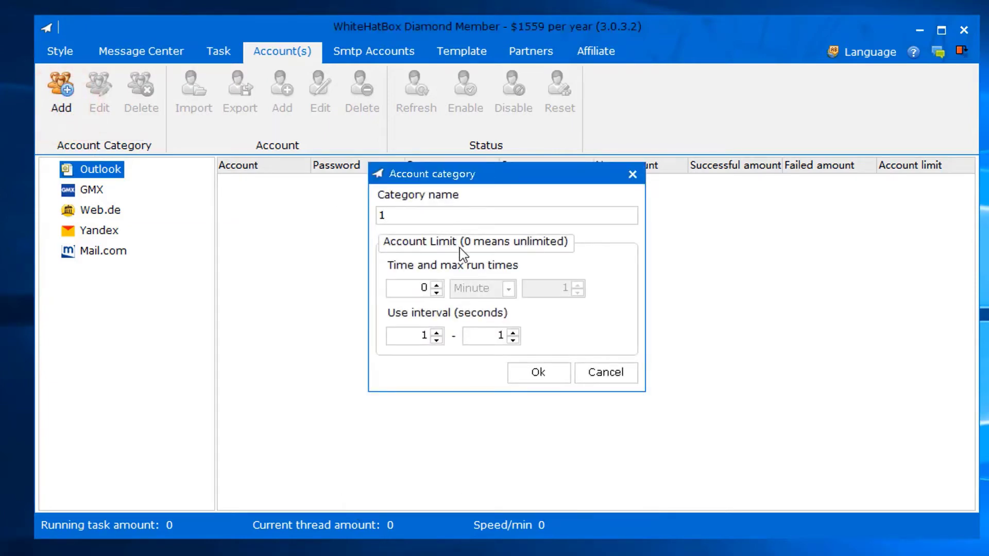
- Raise the category's account limit time value from 0 to 1
{"action": "left_click", "coordinate": [436, 287]}
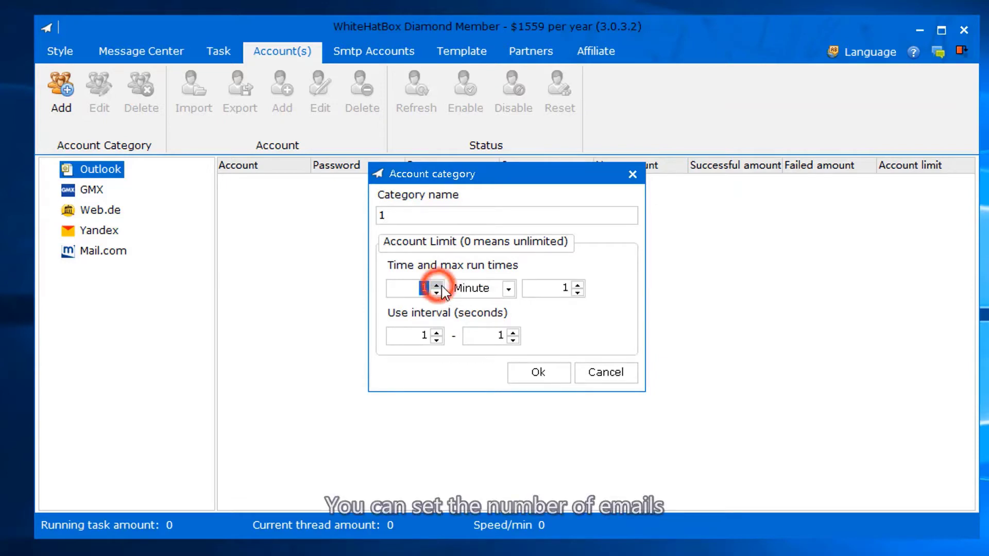
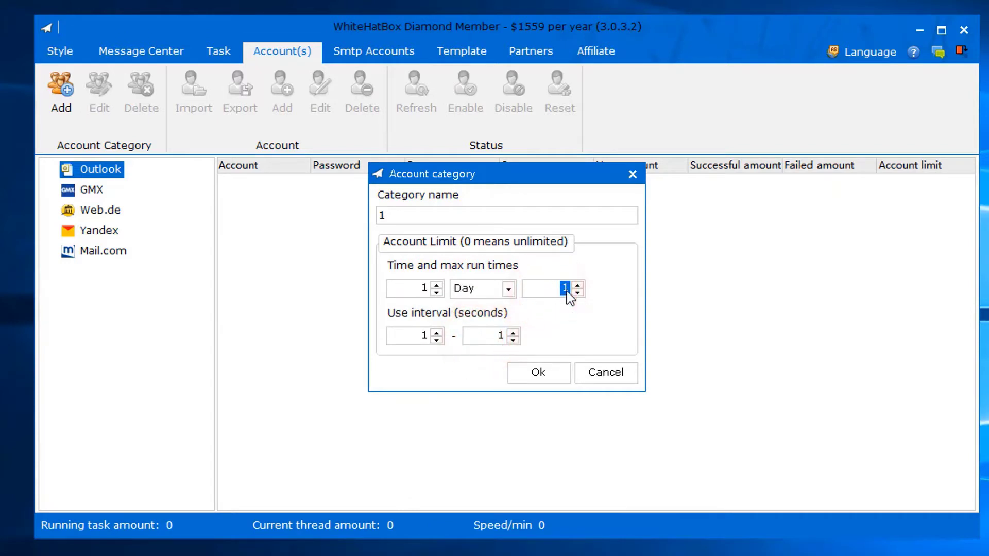
- Set the first Time and max run times limit to 0 (unlimited) and save category 1
{"action": "left_click", "coordinate": [437, 291]}
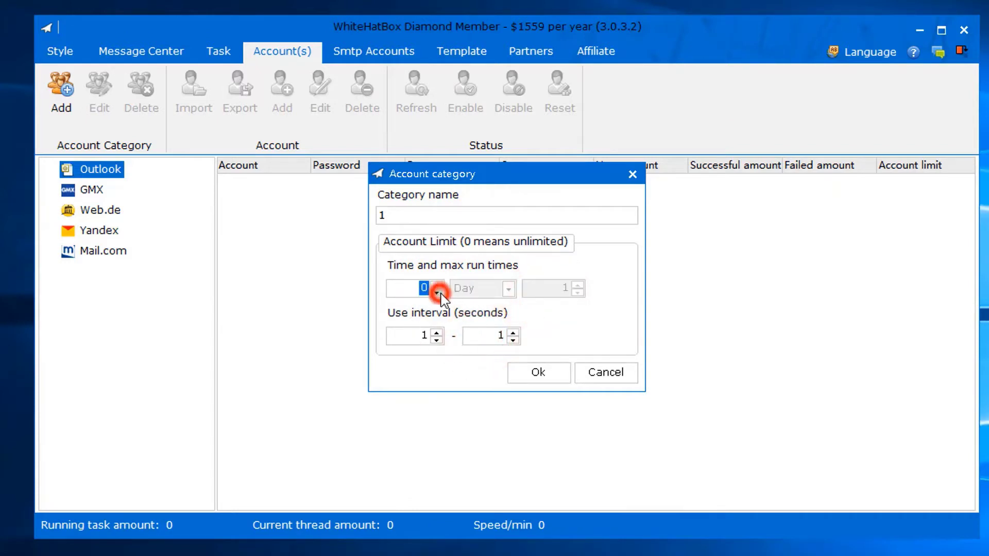
{"action": "left_click", "coordinate": [526, 370]}
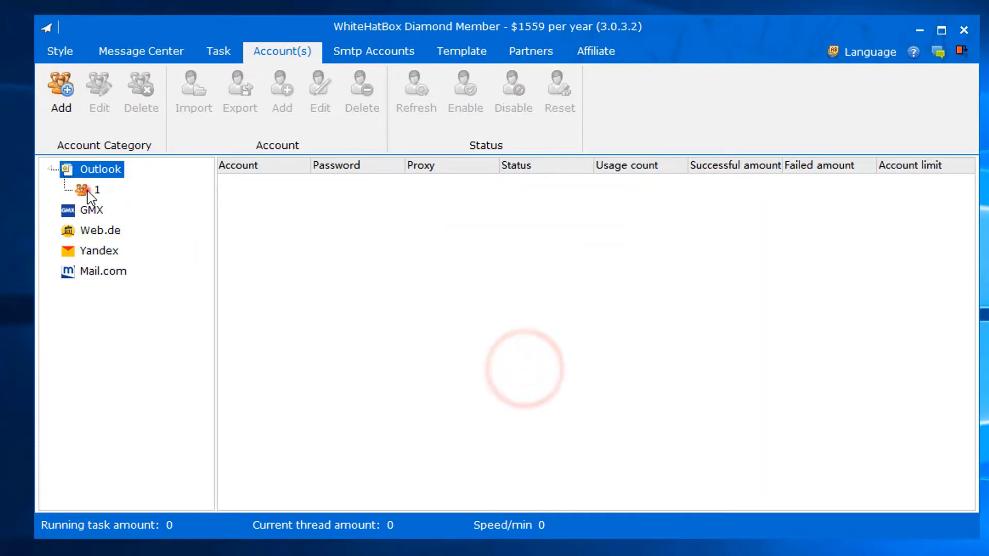
- With Outlook category 1 selected, open the Add account form and focus the Account field
{"action": "left_click", "coordinate": [93, 190]}
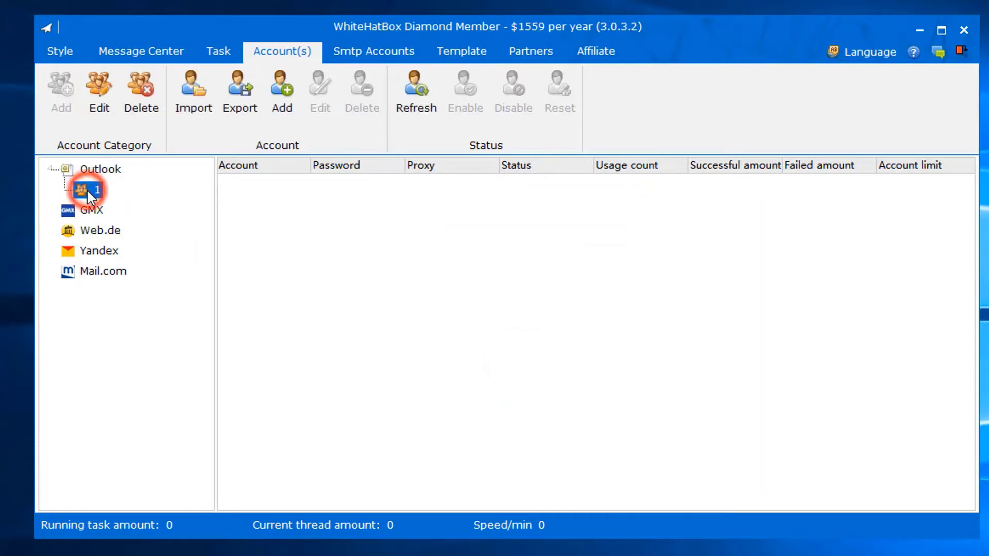
{"action": "left_click", "coordinate": [281, 102]}
{"action": "left_click", "coordinate": [410, 239]}
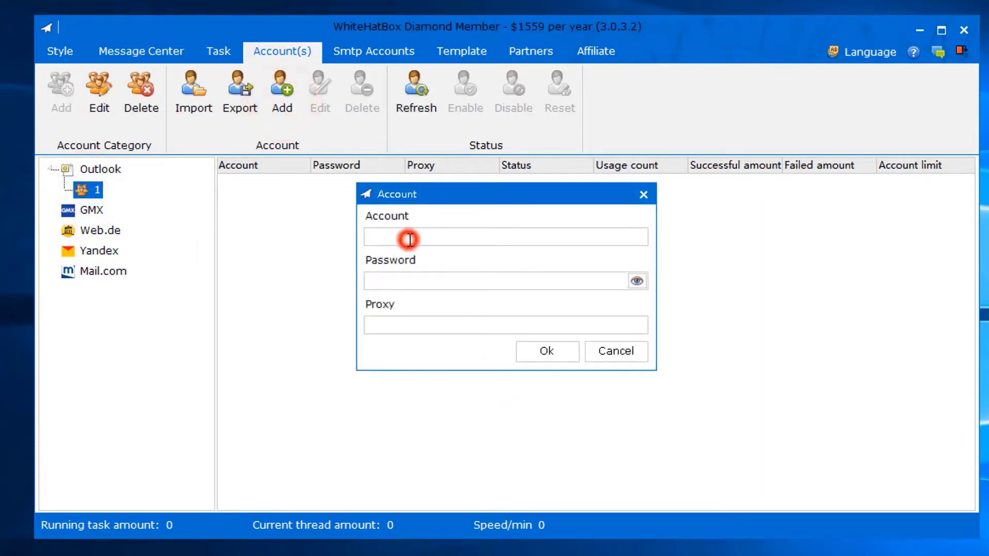
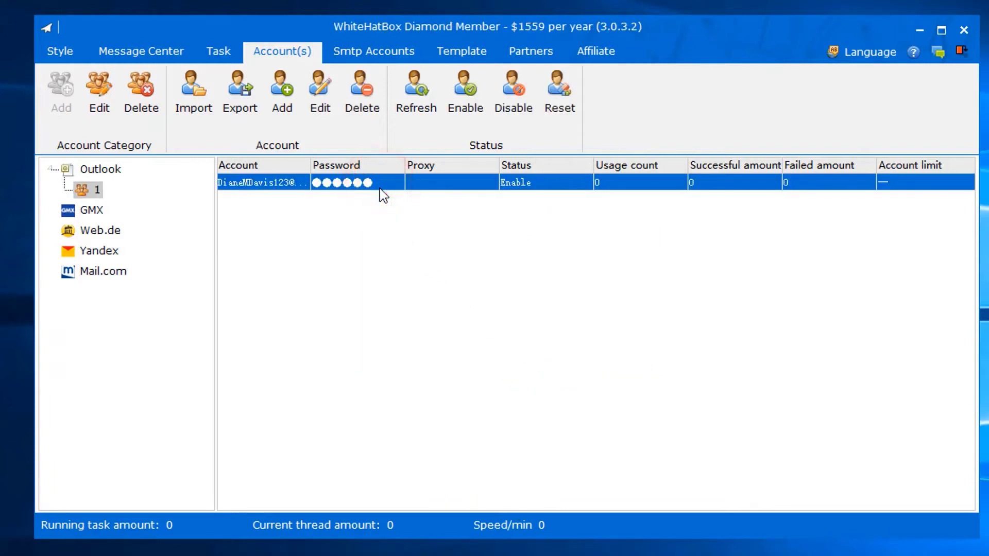
- Look through the account import (TXT) and export options, cancelling both without changes
{"action": "left_click", "coordinate": [212, 101]}
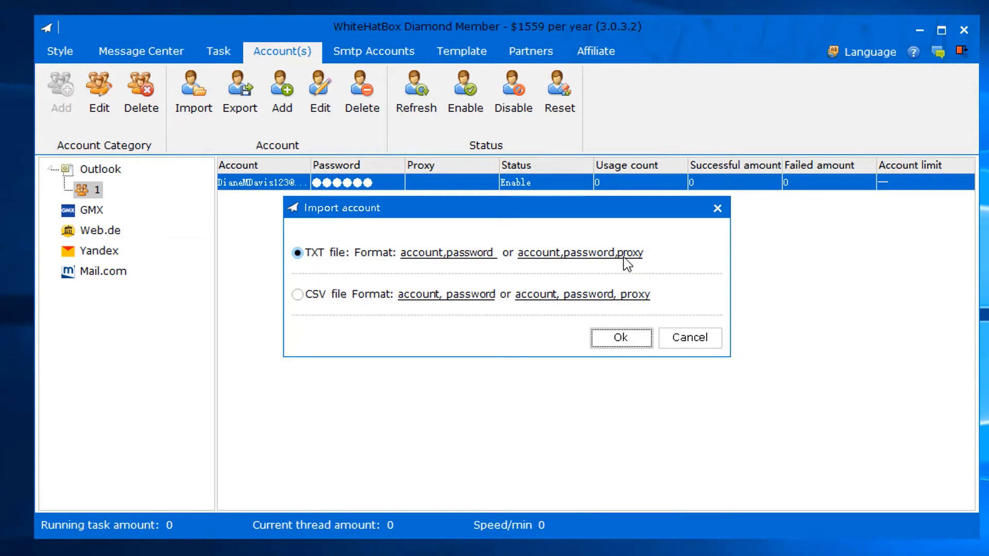
{"action": "left_click", "coordinate": [624, 332]}
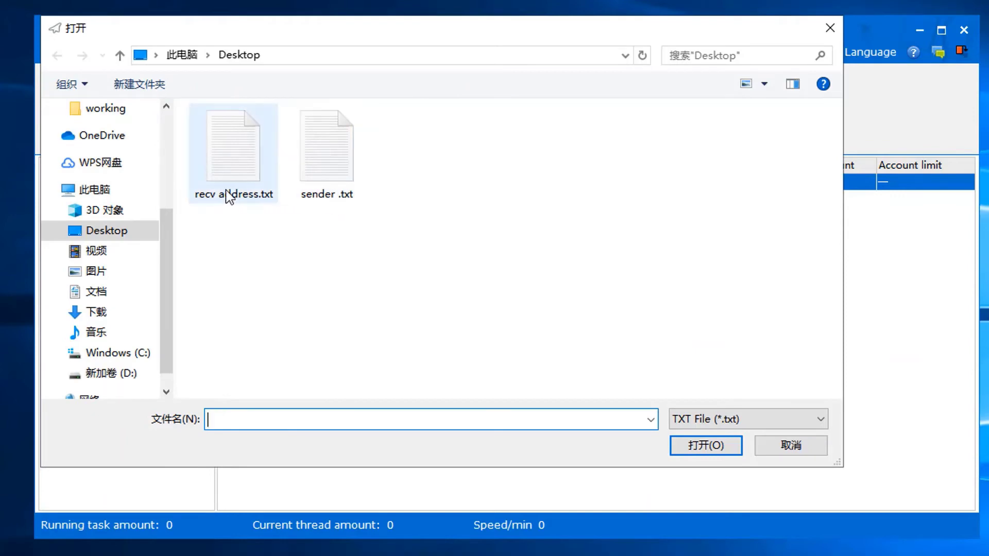
{"action": "left_click", "coordinate": [799, 443]}
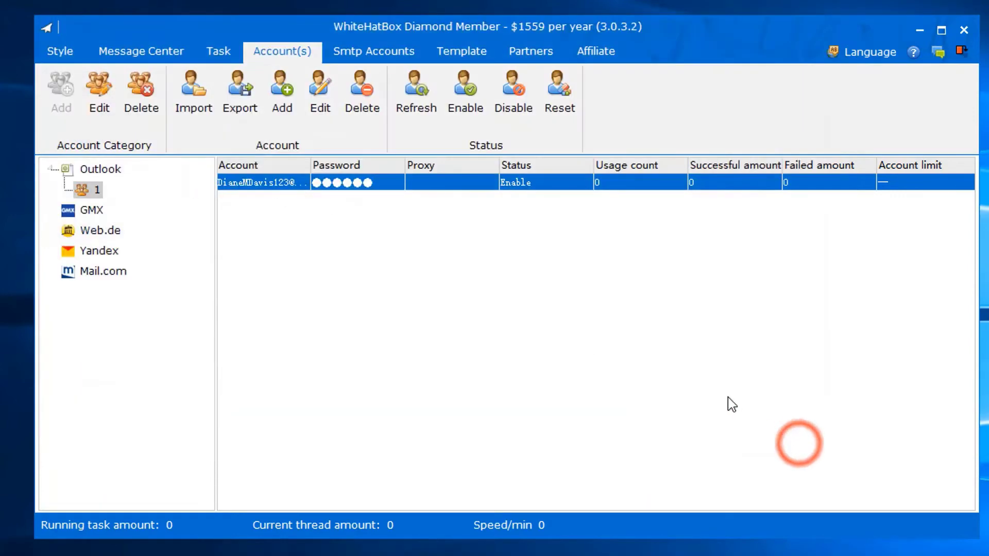
{"action": "left_click", "coordinate": [251, 103]}
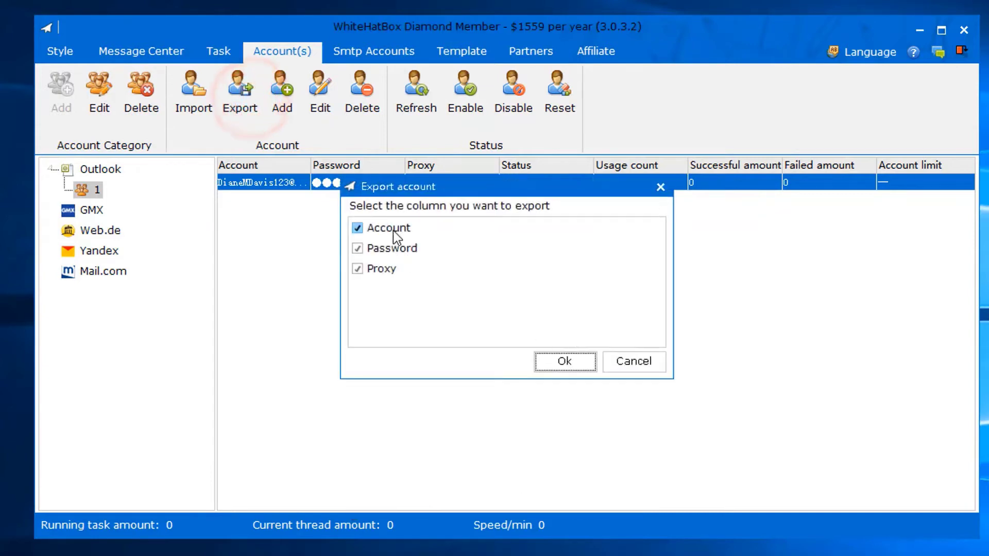
{"action": "left_click", "coordinate": [634, 362]}
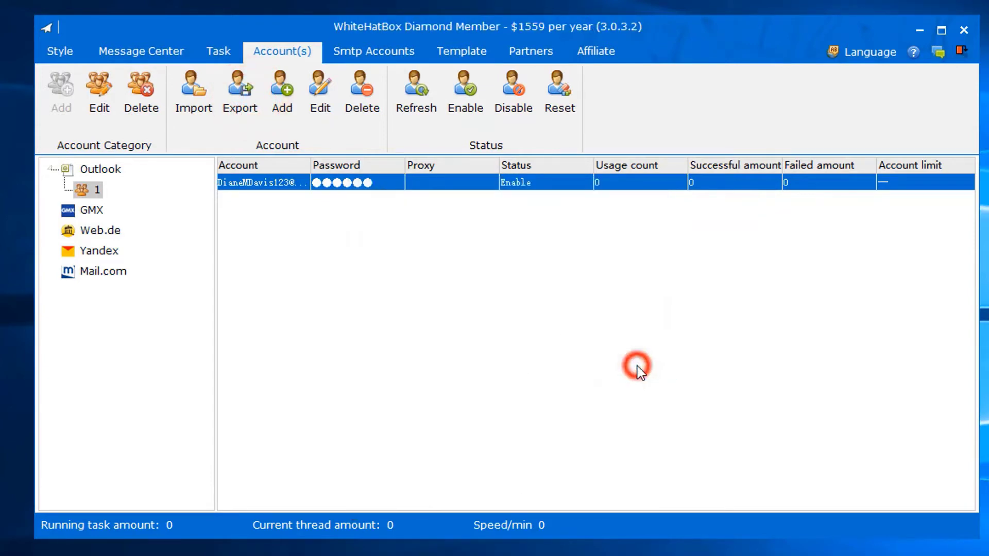
- Add email website 1 using smtp.gmail.com, port 465 and Ssl3 security, then select it
{"action": "left_click", "coordinate": [389, 60]}
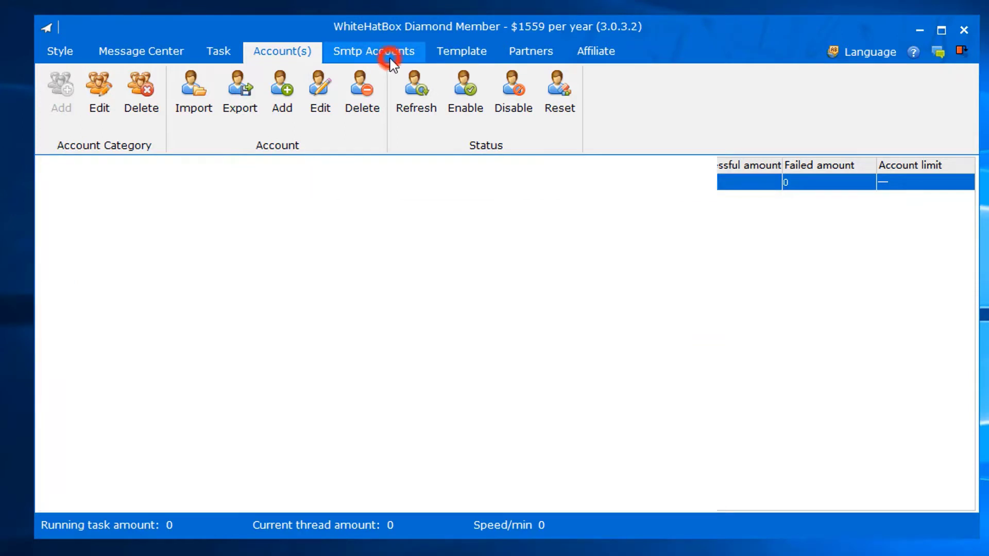
{"action": "left_click", "coordinate": [62, 98]}
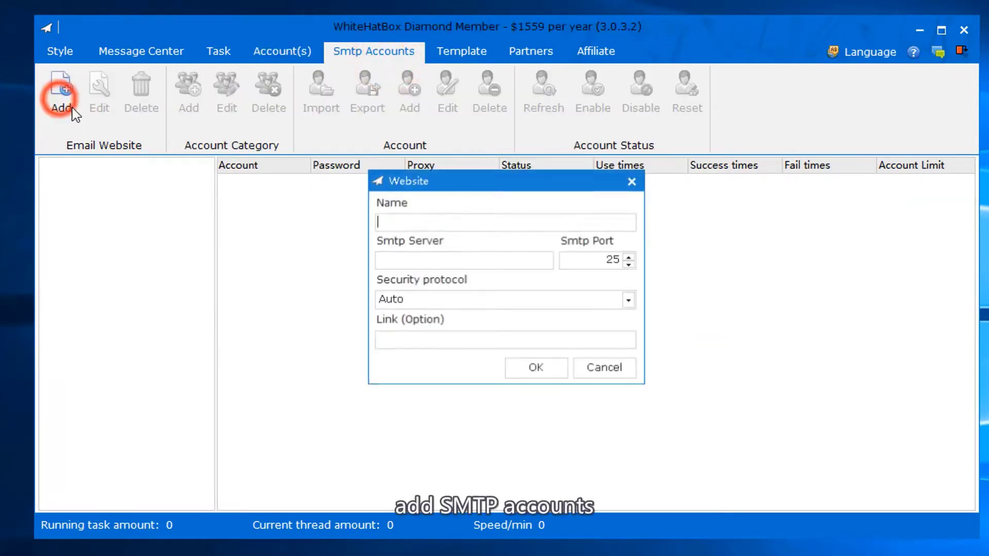
{"action": "left_click", "coordinate": [399, 260]}
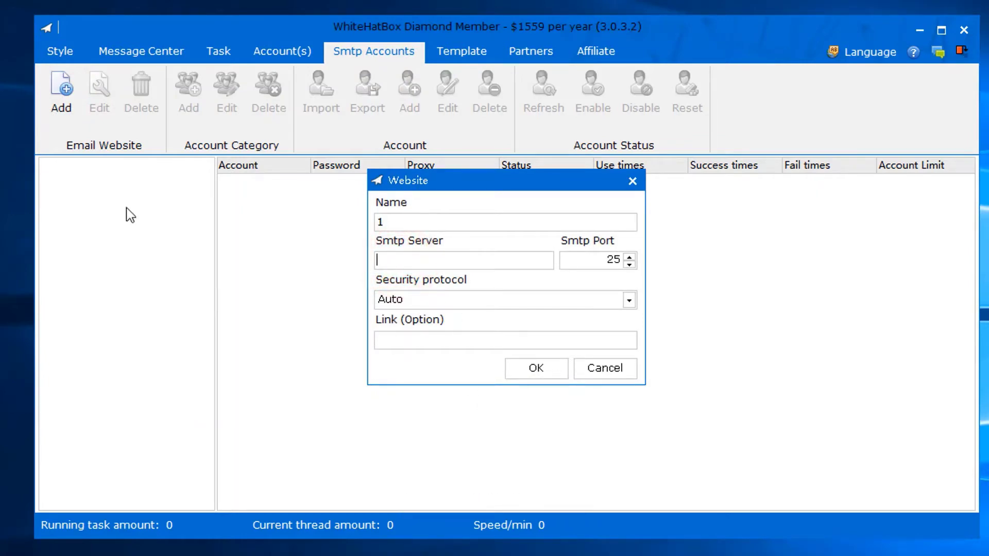
{"action": "type", "text": "smtp.gmail.com"}
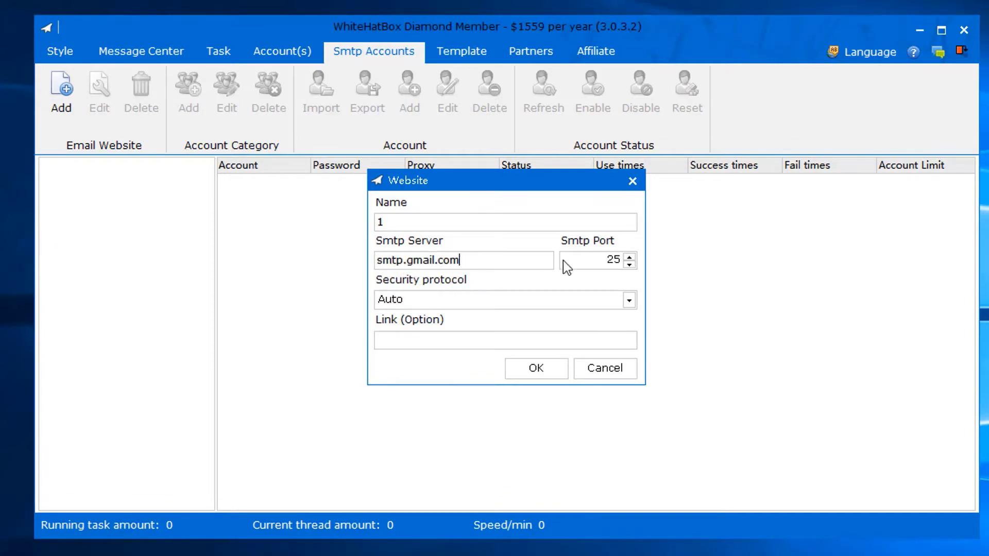
{"action": "double_click", "coordinate": [613, 259]}
{"action": "type", "text": "465"}
{"action": "left_click", "coordinate": [468, 303]}
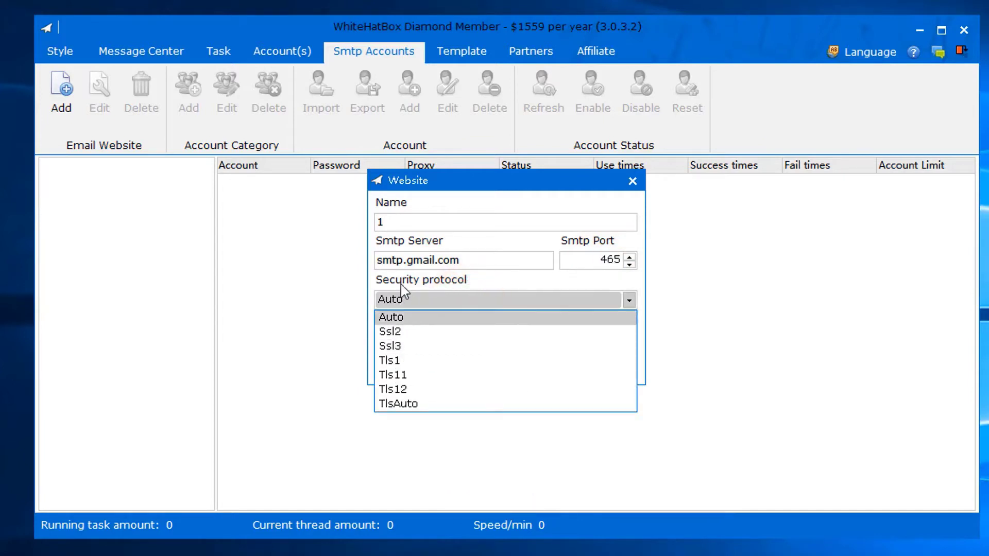
{"action": "left_click", "coordinate": [410, 347]}
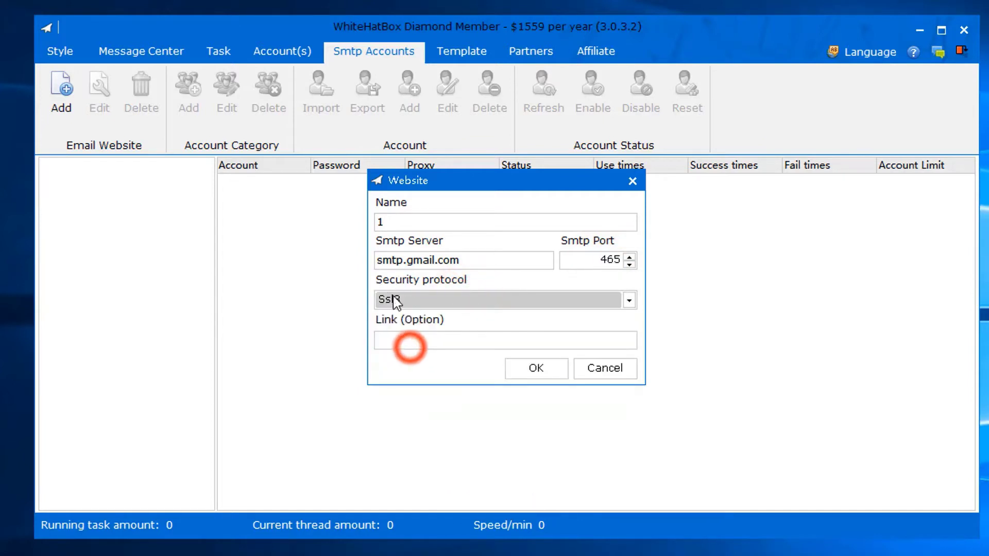
{"action": "left_click", "coordinate": [533, 375]}
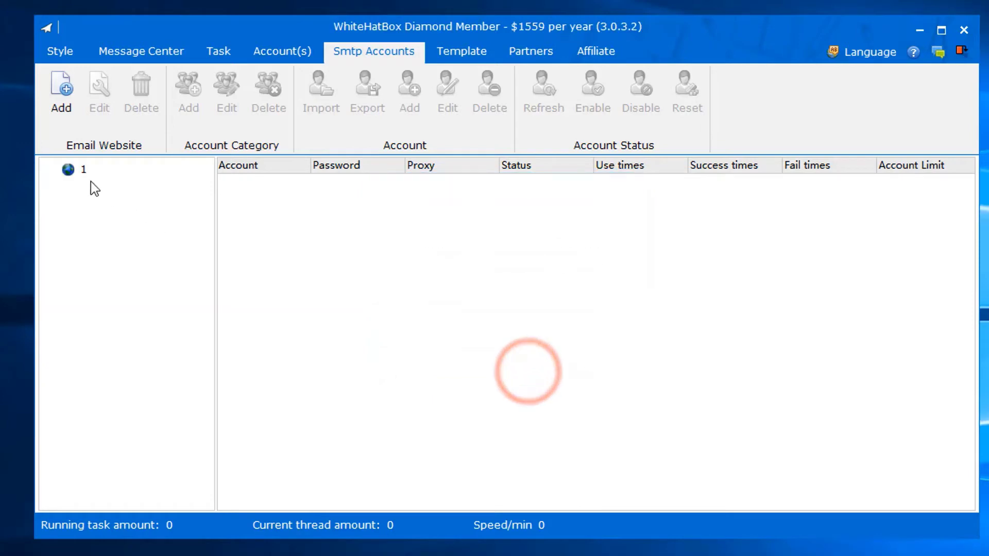
{"action": "left_click", "coordinate": [79, 174]}
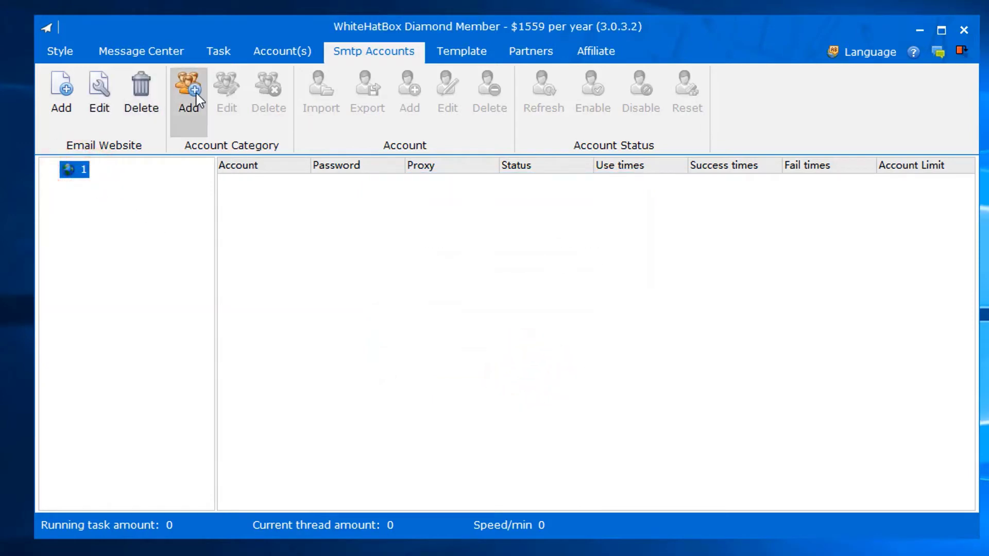
- Create account category '1' with default limits under website 1 and select it
{"action": "left_click", "coordinate": [192, 120]}
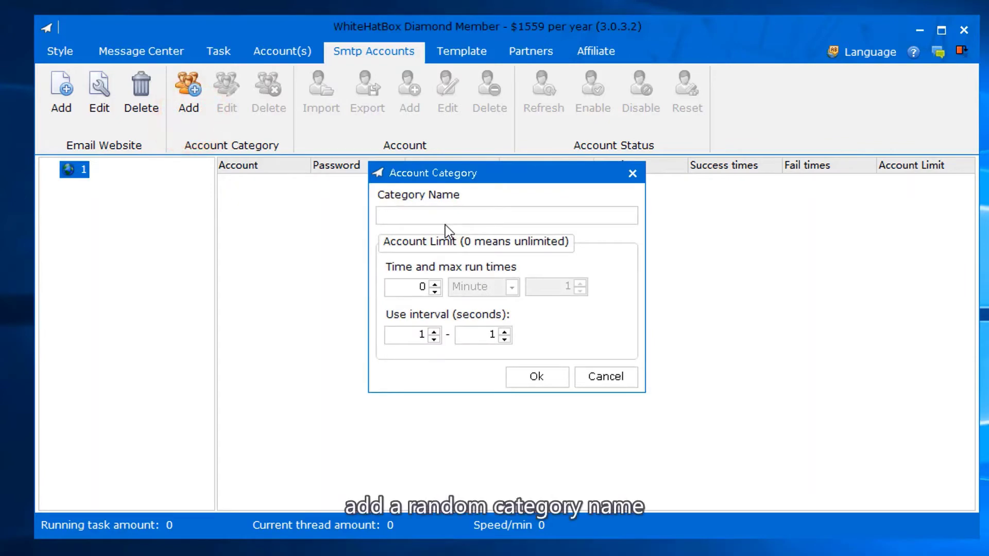
{"action": "type", "text": "1"}
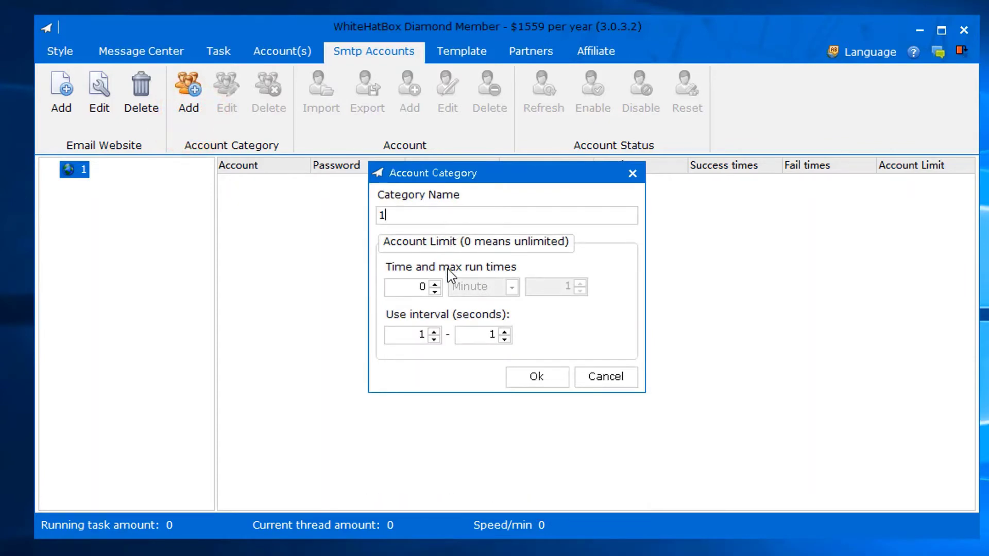
{"action": "left_click", "coordinate": [535, 378]}
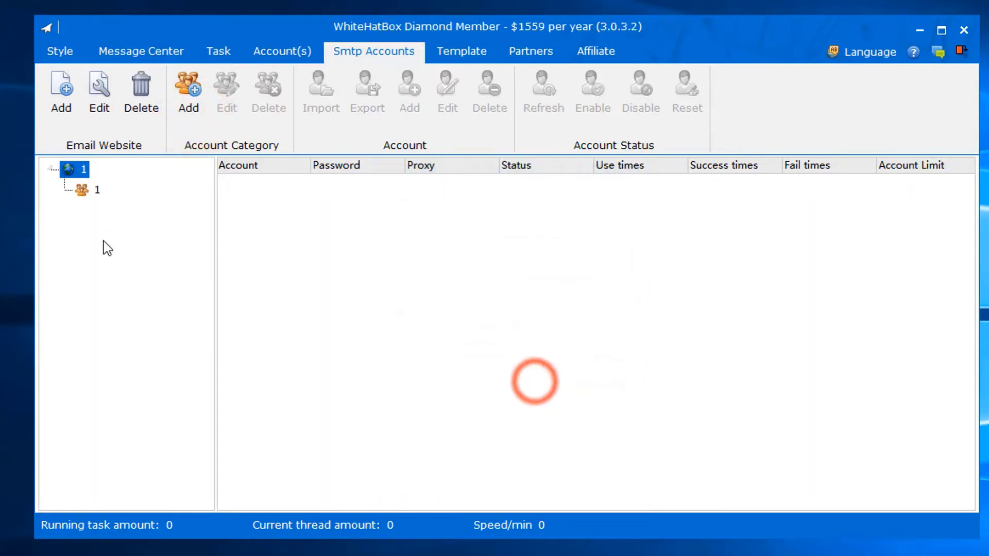
{"action": "left_click", "coordinate": [89, 194]}
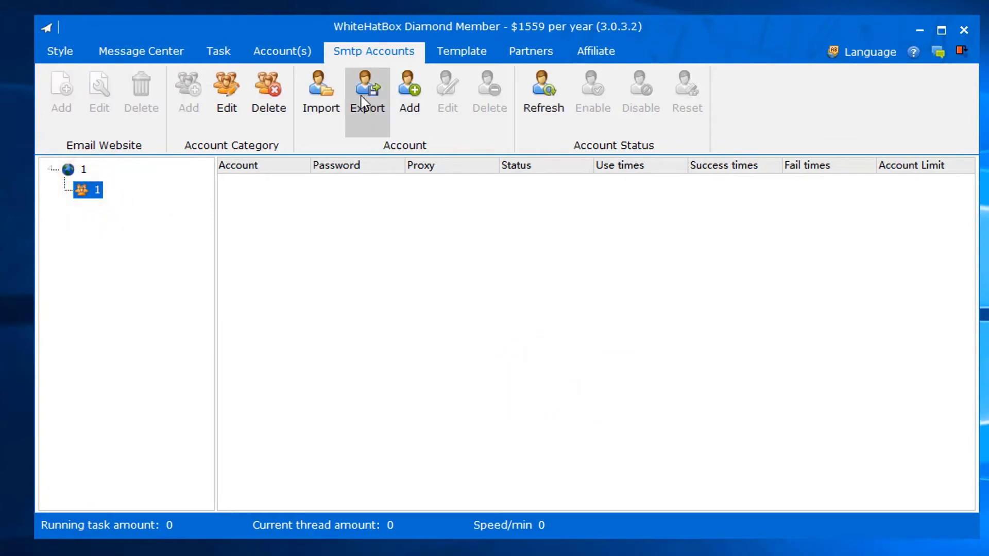
- Start a new account in category 1, entering the Gmail sender address as the account
{"action": "left_click", "coordinate": [407, 109]}
{"action": "left_click", "coordinate": [407, 109]}
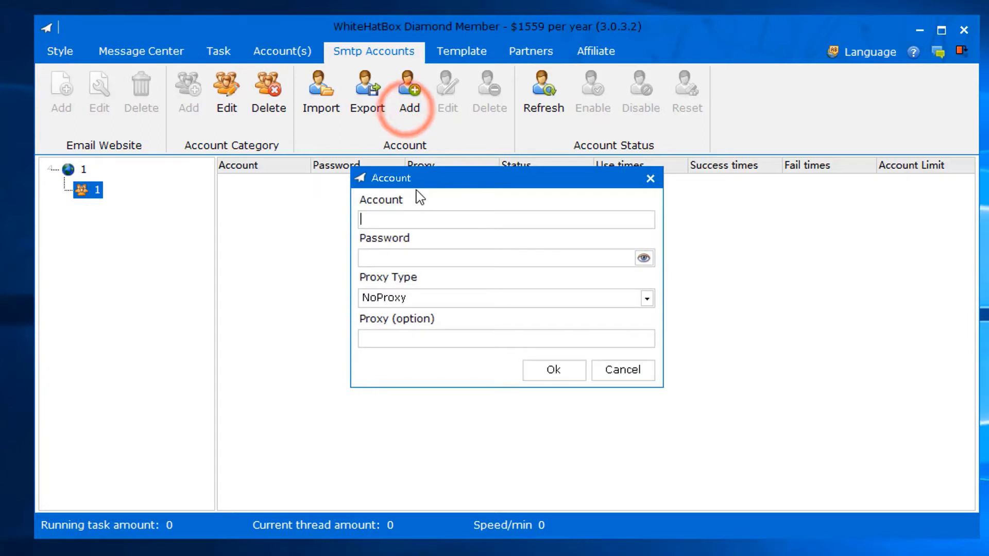
{"action": "left_click", "coordinate": [394, 221]}
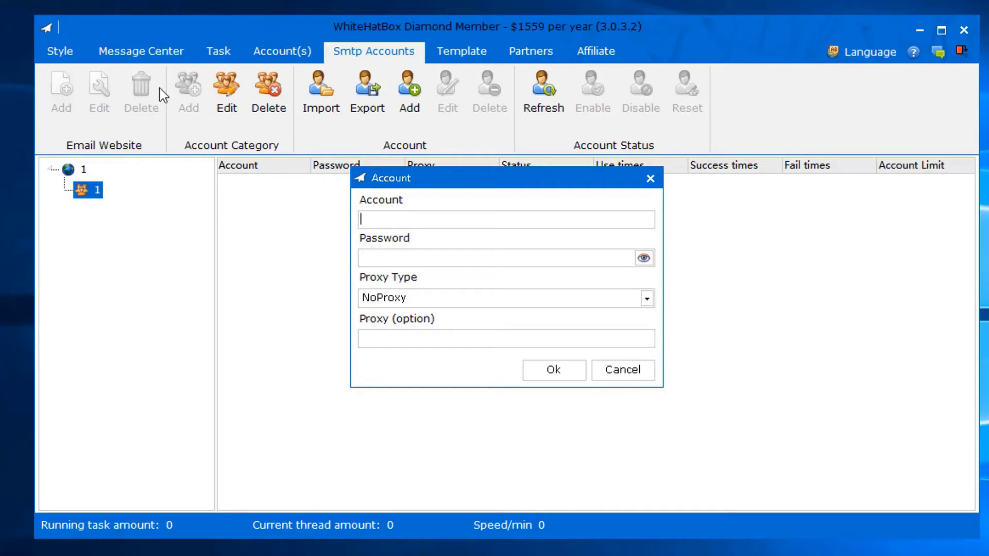
{"action": "left_click", "coordinate": [386, 259]}
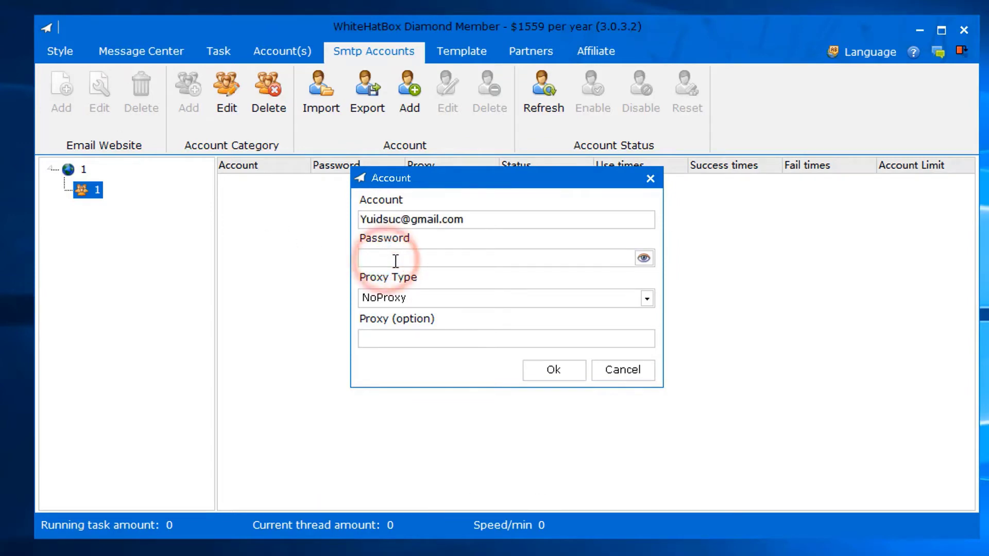
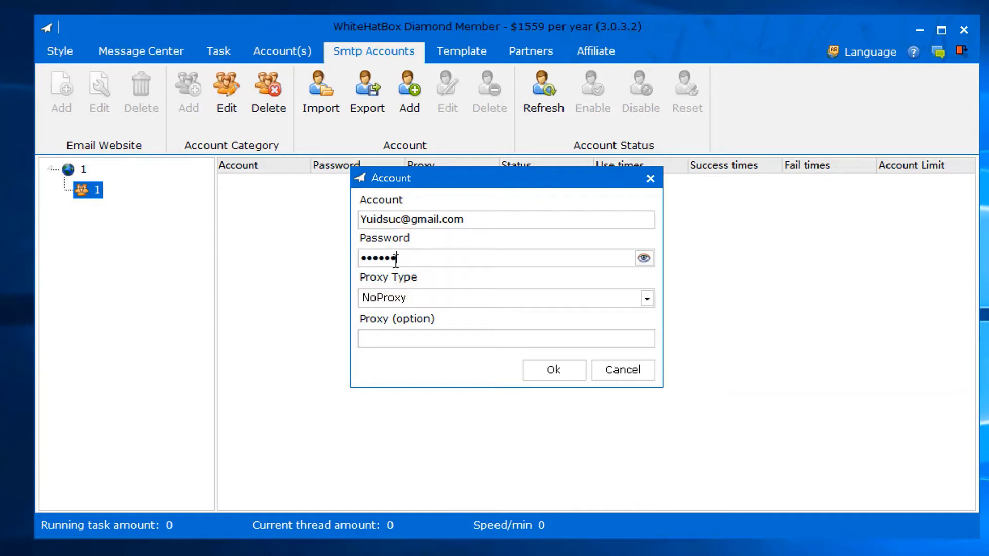
- Choose Http from the Proxy Type list in the Account dialog
{"action": "left_click", "coordinate": [400, 298]}
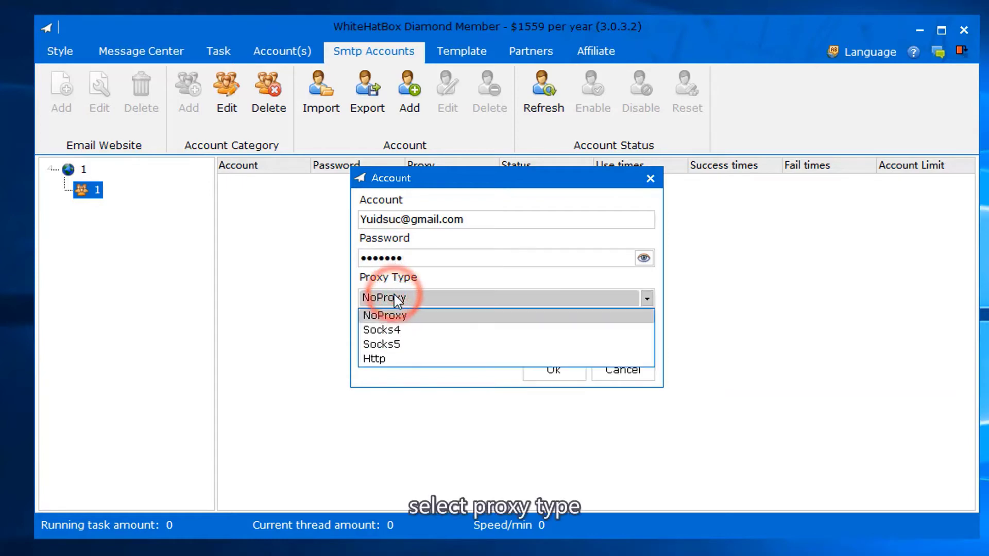
{"action": "left_click", "coordinate": [395, 366]}
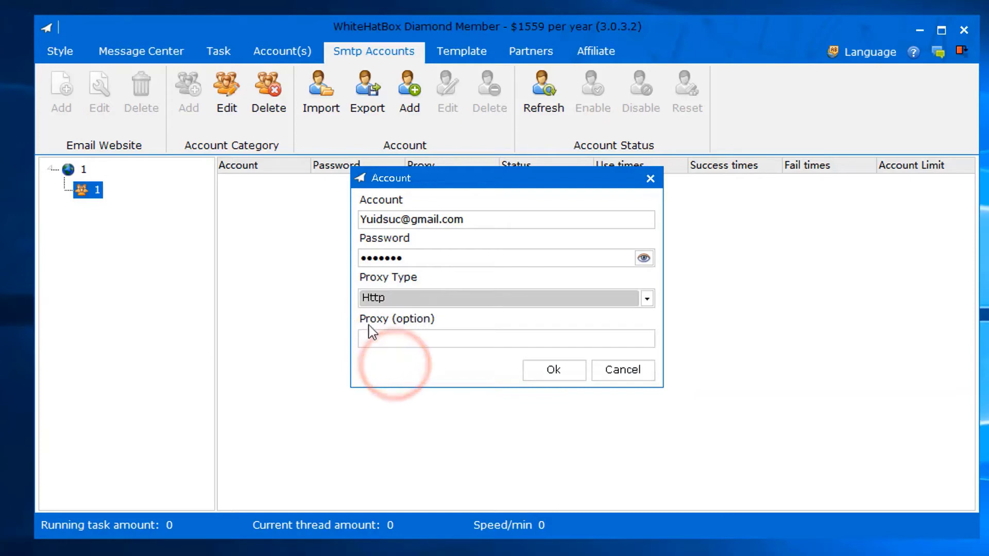
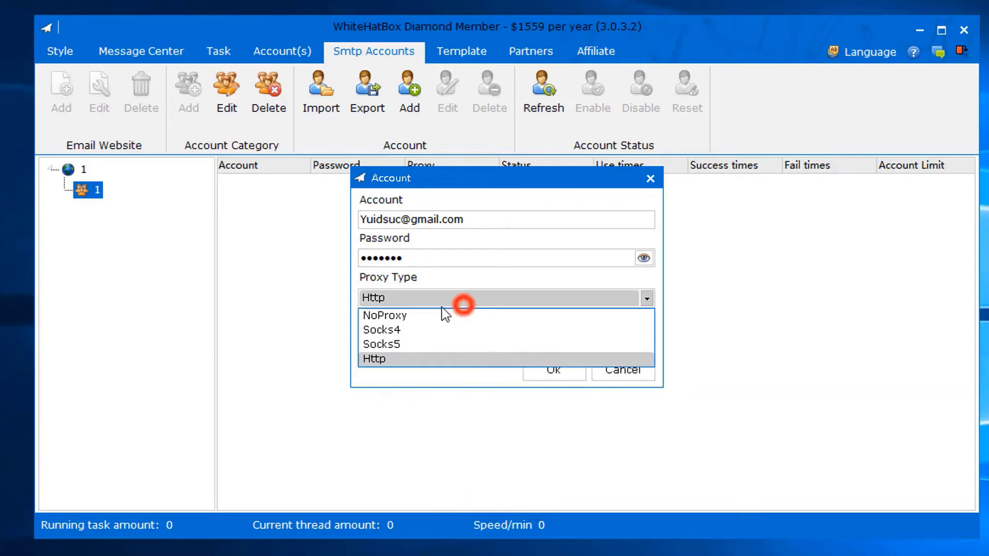
- Save the SMTP account with Proxy Type NoProxy and select its new enabled row
{"action": "left_click", "coordinate": [403, 317]}
{"action": "left_click", "coordinate": [558, 378]}
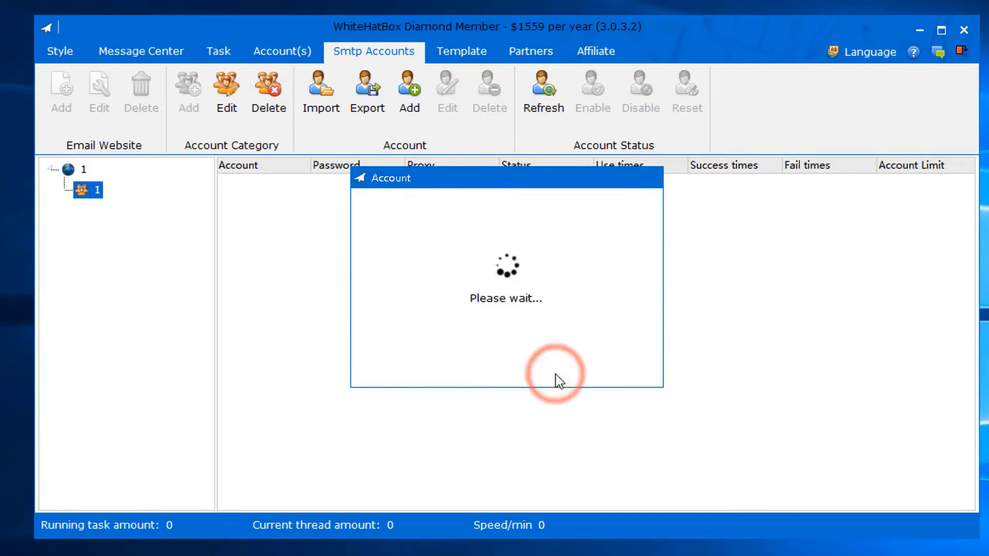
{"action": "left_click", "coordinate": [417, 183]}
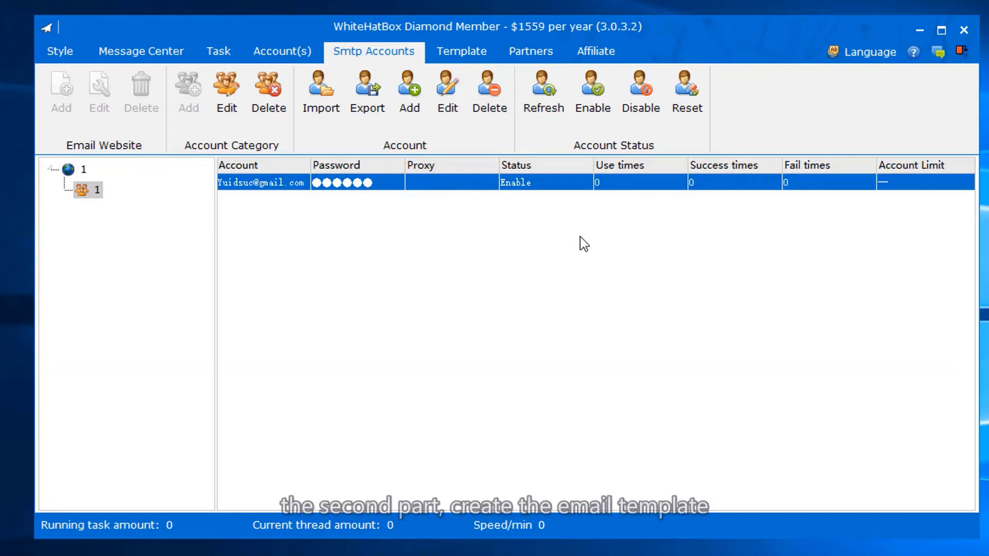
- On the Template tab, add category '1' with both variable checkboxes kept, then select it
{"action": "left_click", "coordinate": [483, 52]}
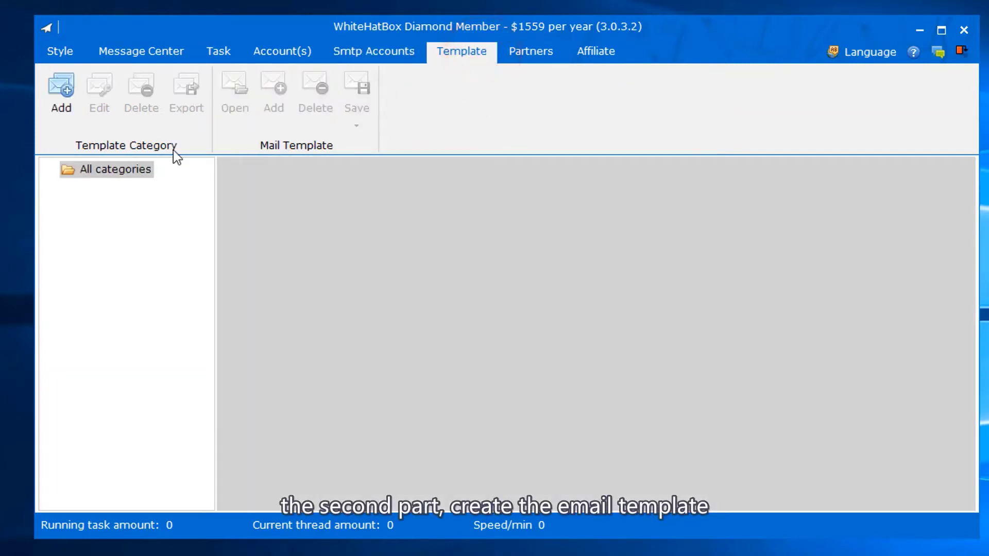
{"action": "left_click", "coordinate": [75, 93]}
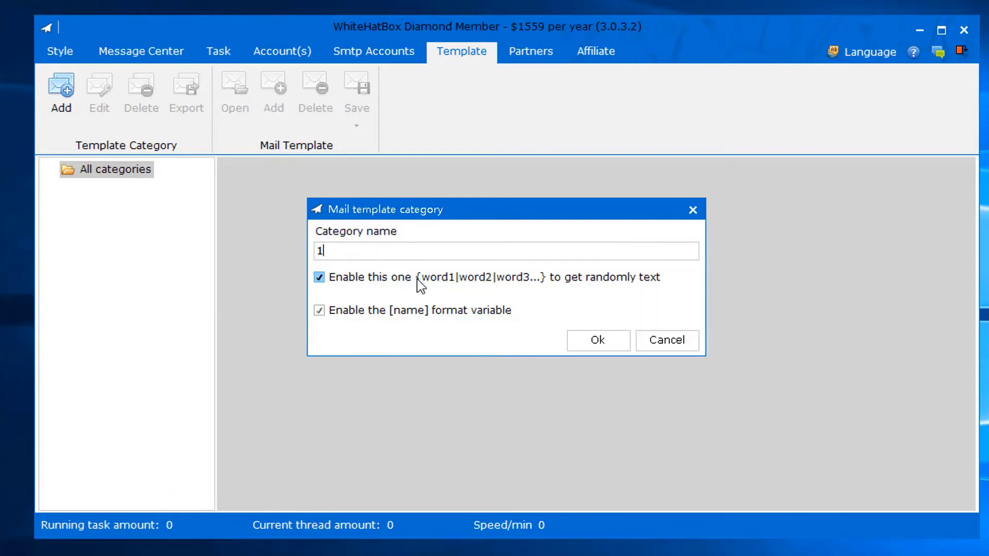
{"action": "key", "text": "Tab"}
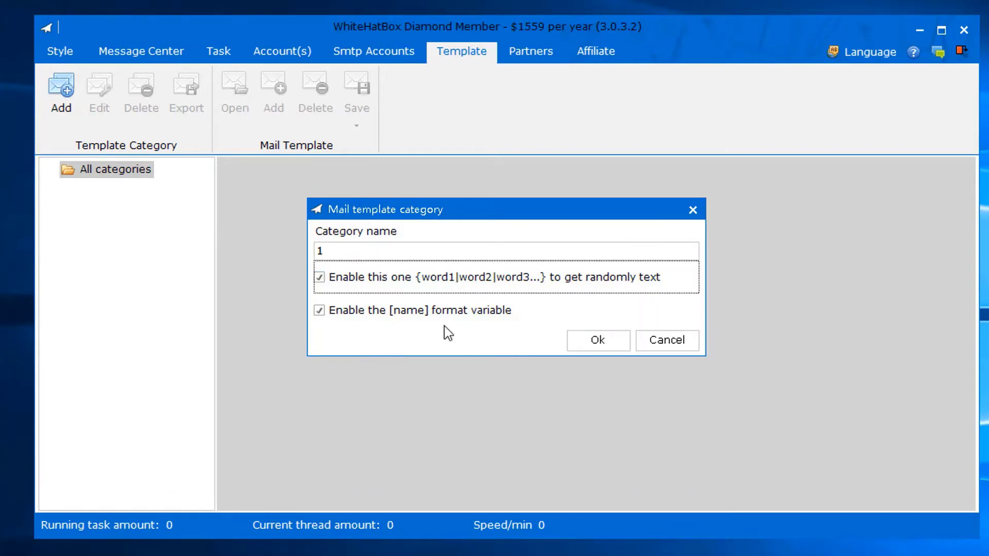
{"action": "left_click", "coordinate": [582, 344]}
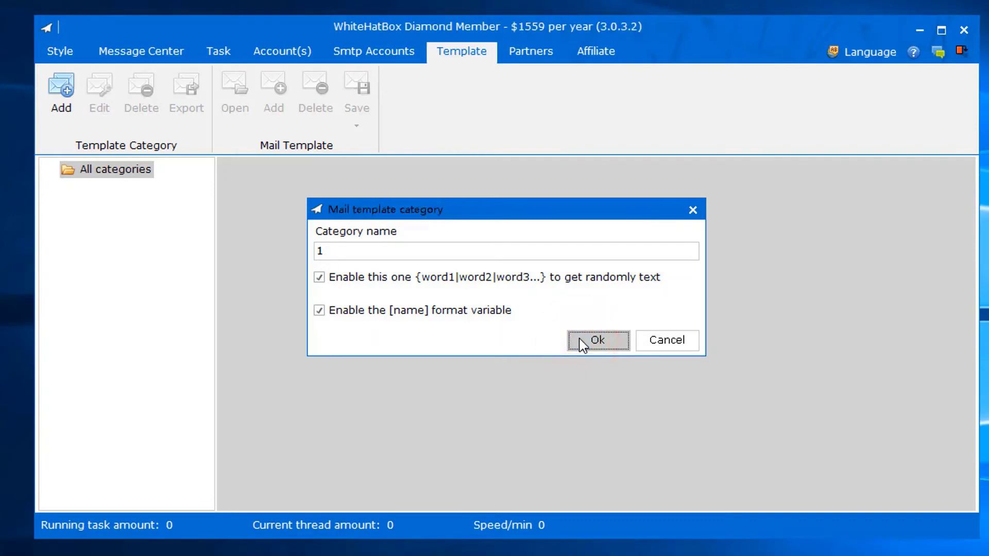
{"action": "left_click", "coordinate": [97, 192]}
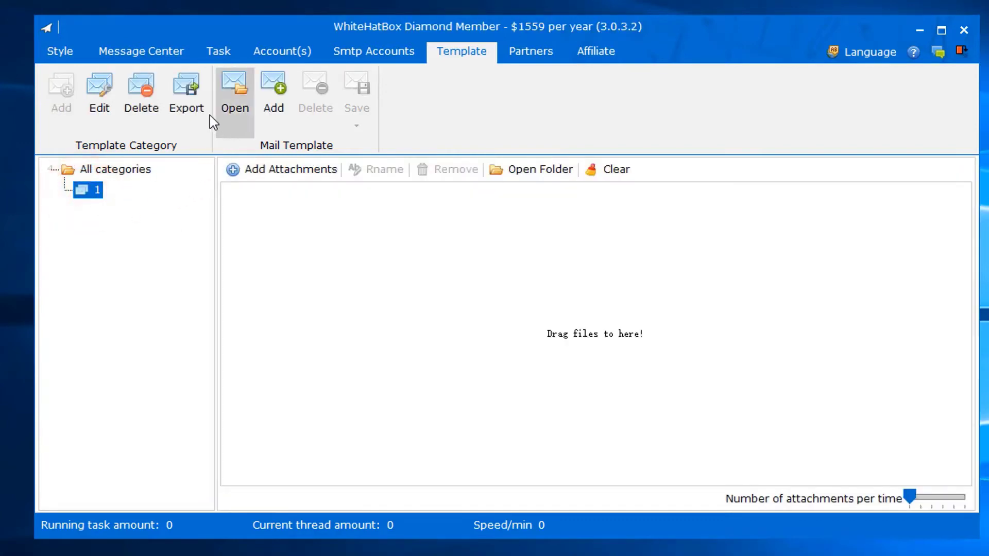
- Review importable template file types without importing, then start attaching recv address.txt
{"action": "left_click", "coordinate": [230, 103]}
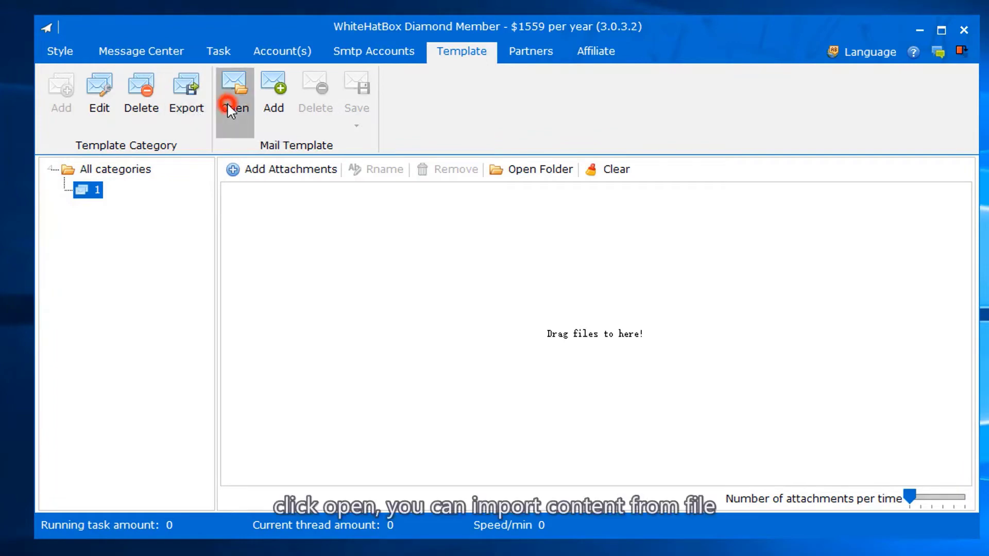
{"action": "left_click", "coordinate": [717, 419]}
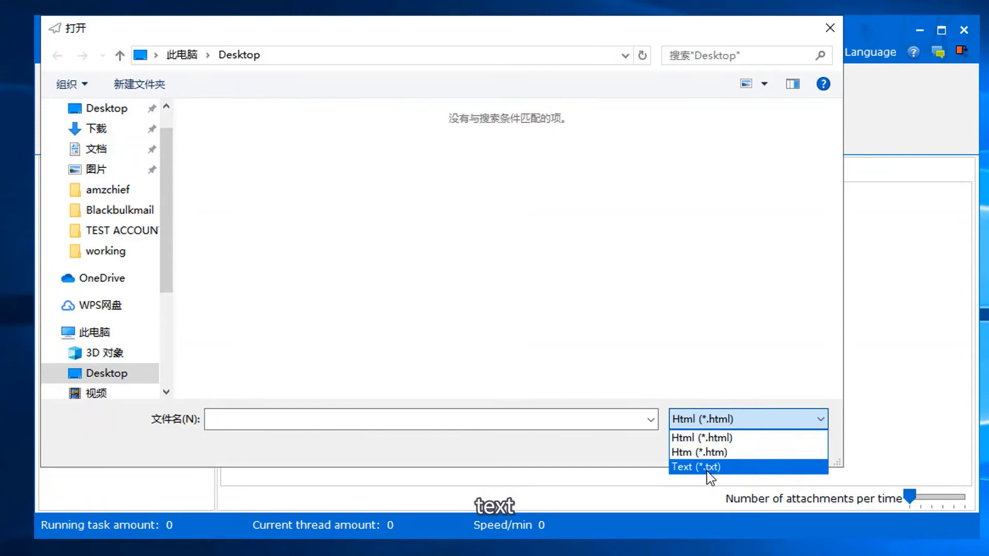
{"action": "left_click", "coordinate": [674, 326]}
{"action": "left_click", "coordinate": [773, 448]}
{"action": "left_click", "coordinate": [250, 168]}
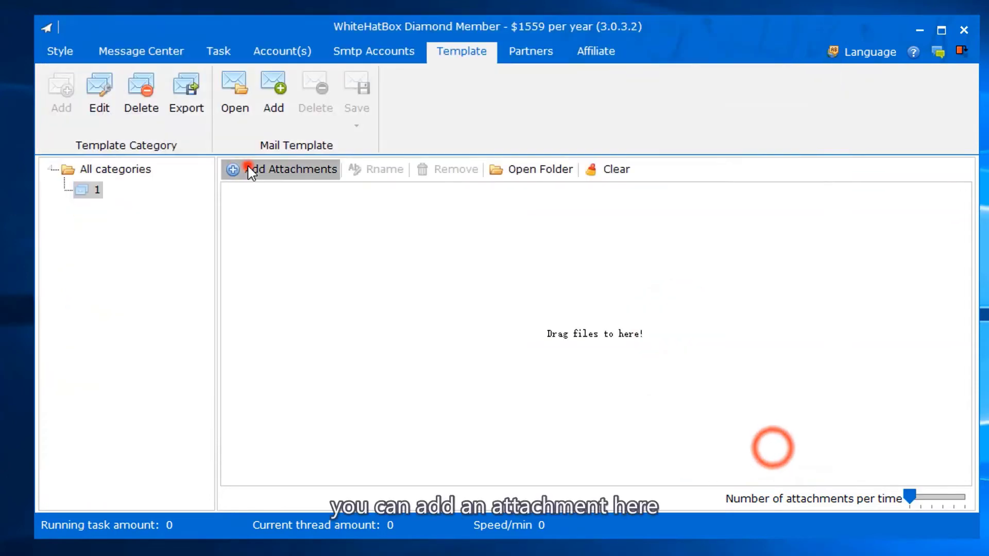
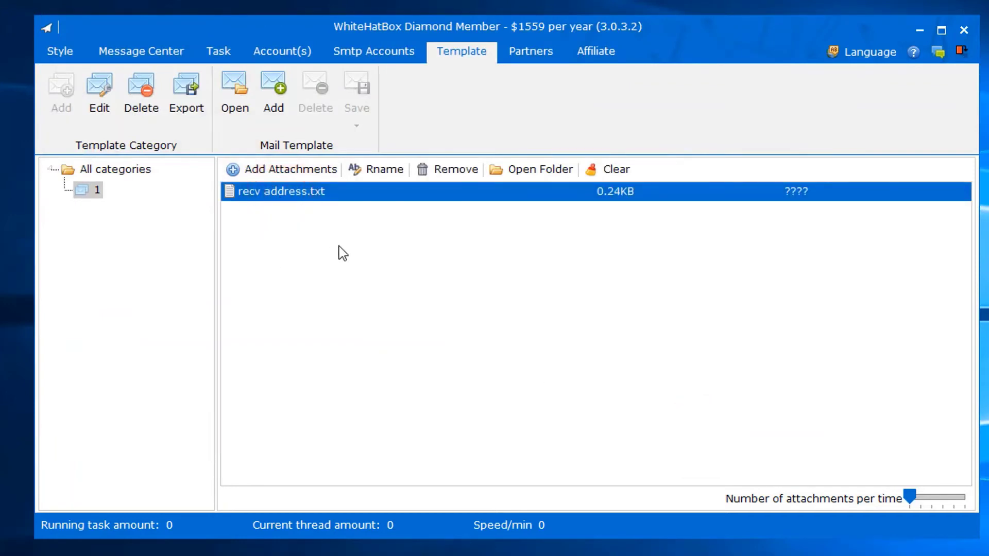
- Show the recv address.txt attachment's folder in File Explorer using Open Folder
{"action": "left_click", "coordinate": [515, 171]}
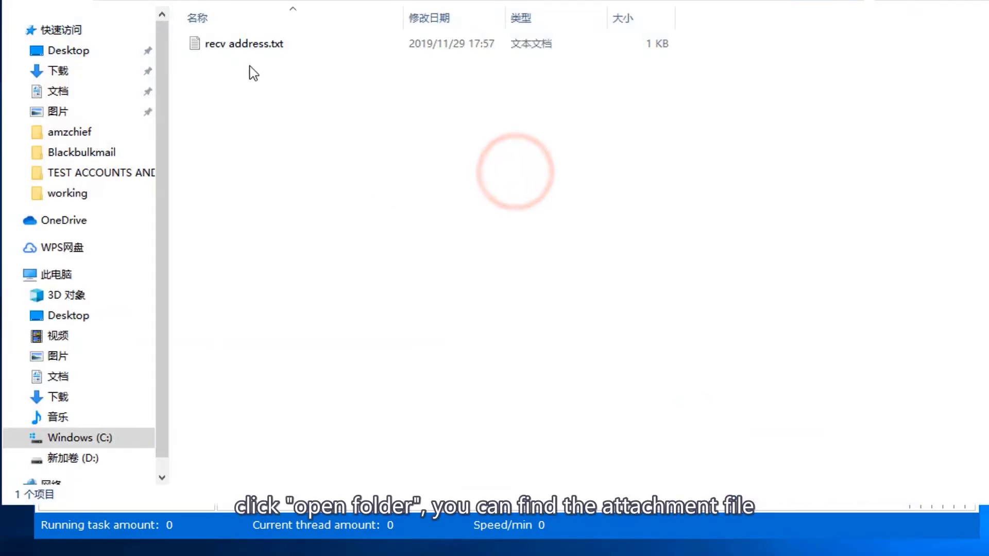
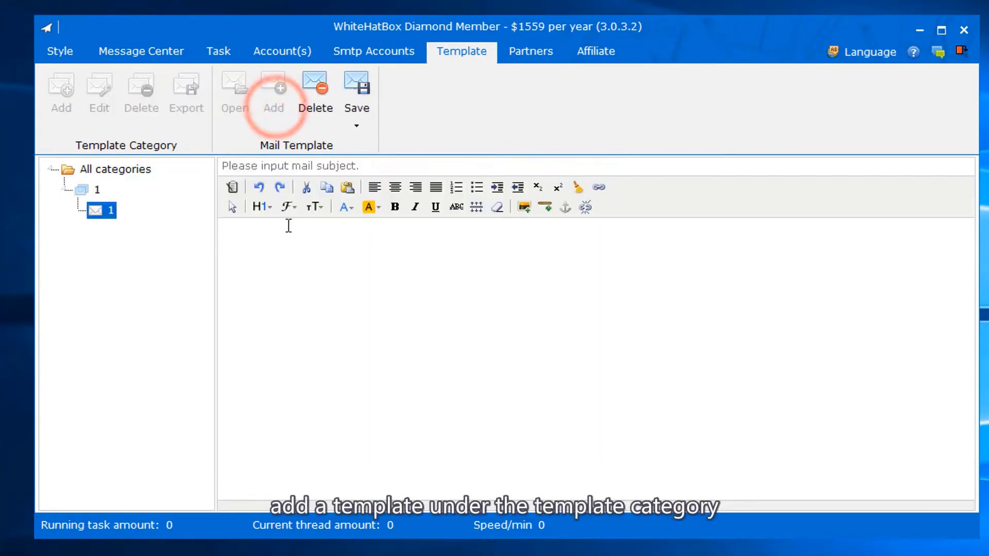
- Enter the subject 'whitehatbox' and the two-line body 'Hi, This is whitehatbox team'
{"action": "left_click", "coordinate": [276, 167]}
{"action": "type", "text": "w"}
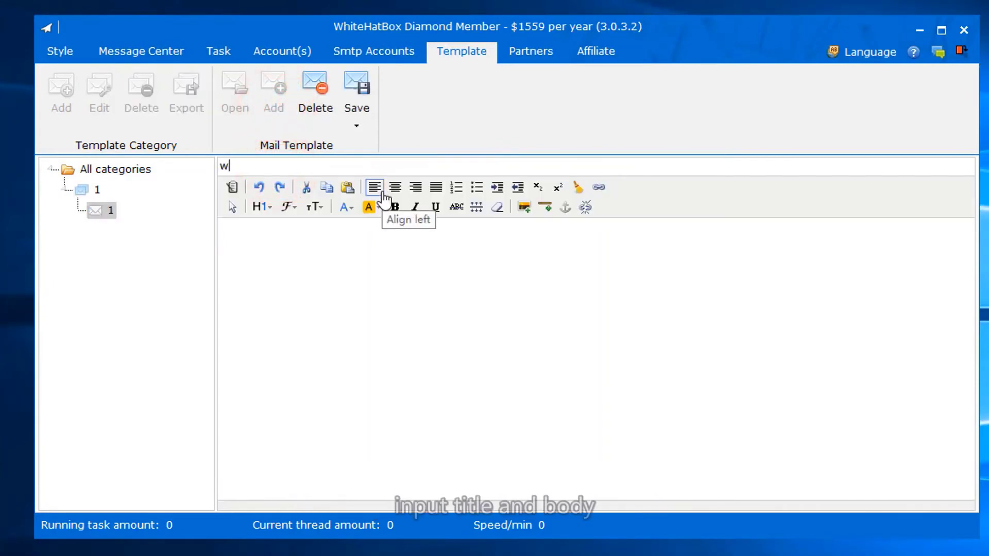
{"action": "type", "text": "hitehatbox"}
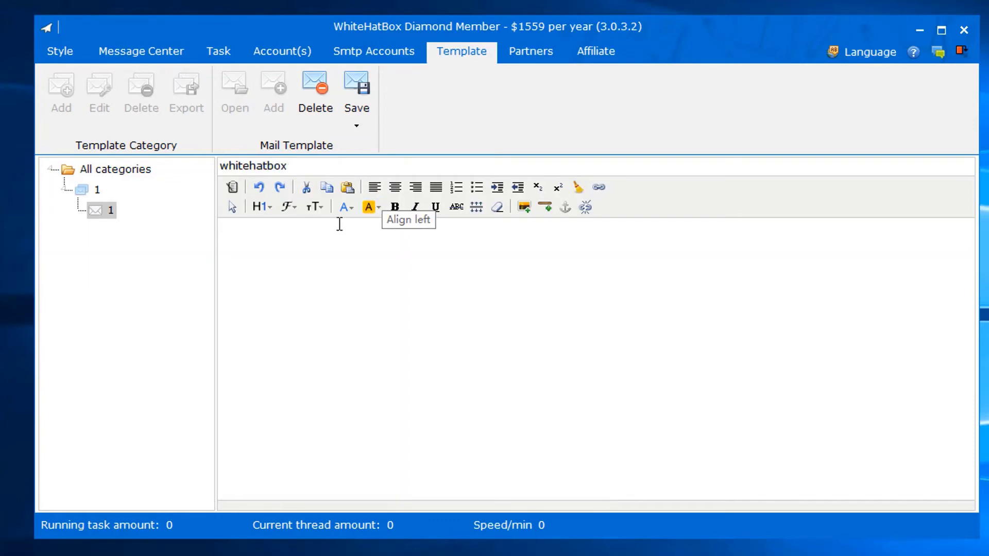
{"action": "left_click", "coordinate": [309, 230]}
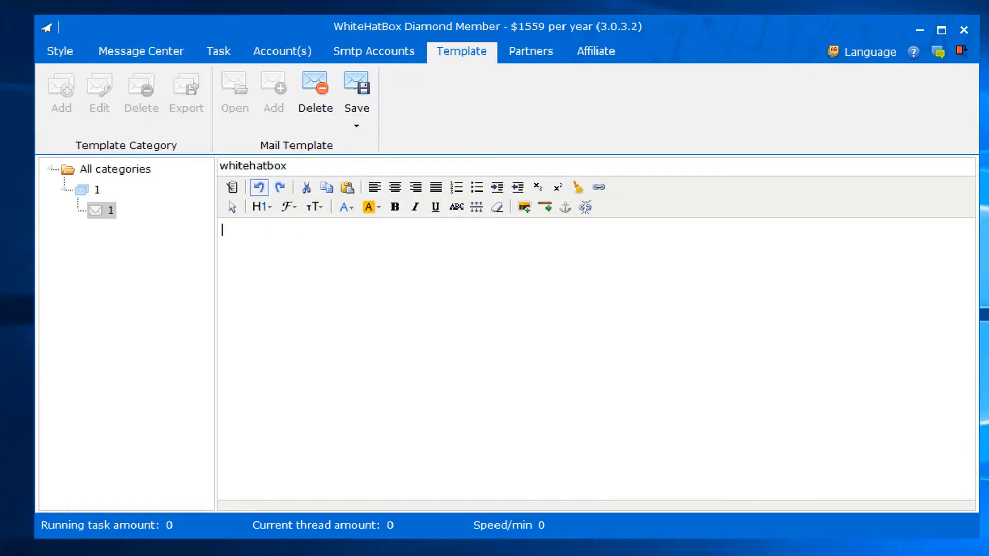
{"action": "type", "text": "Hi,"}
{"action": "key", "text": "Return"}
{"action": "type", "text": "This is whitehatbox team."}
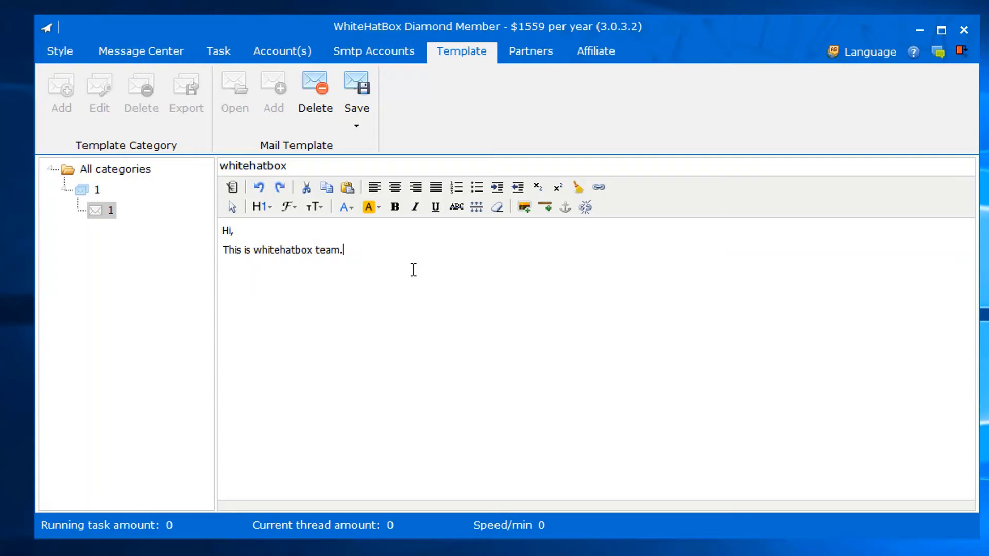
- Save the mail template and select category 1 in the template category list
{"action": "left_click", "coordinate": [365, 115]}
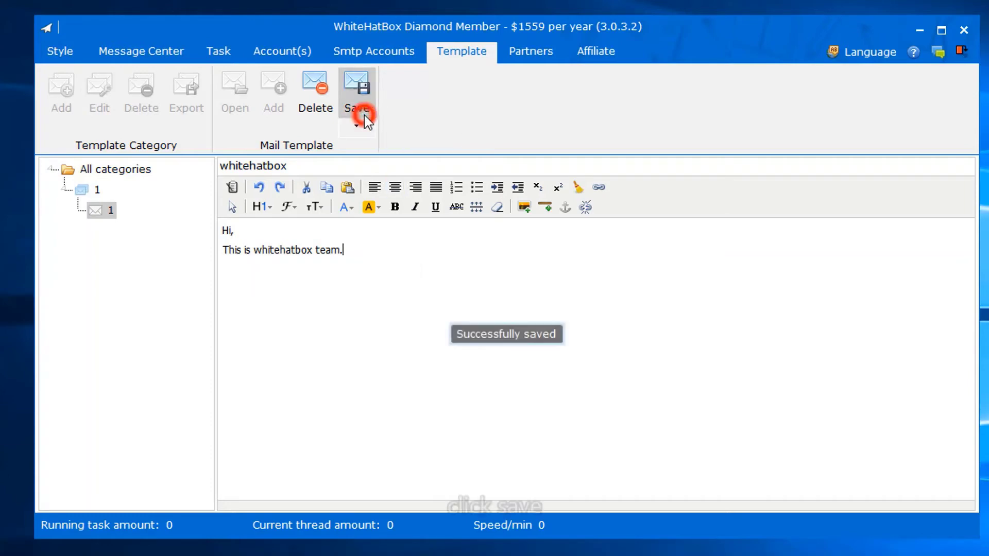
{"action": "left_click", "coordinate": [400, 334]}
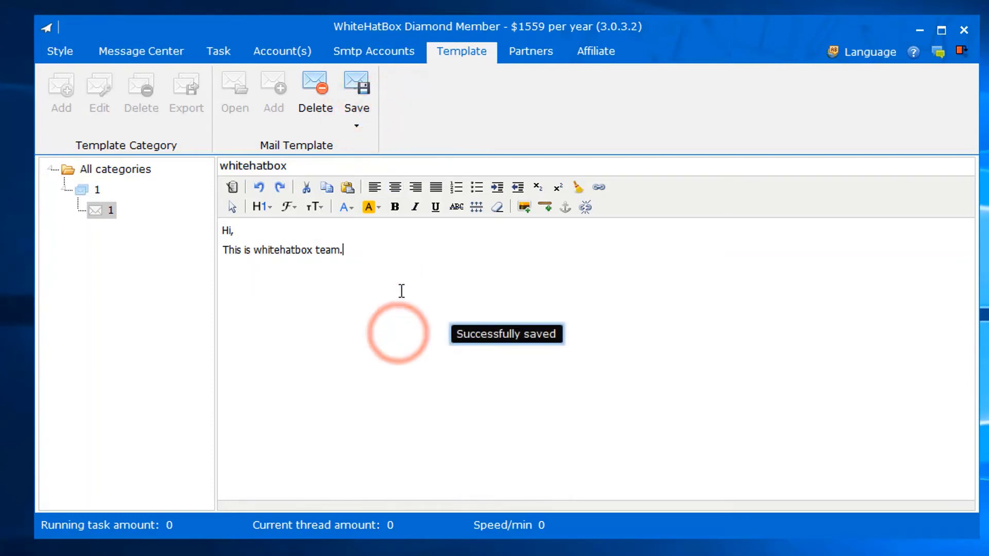
{"action": "left_click", "coordinate": [115, 170]}
{"action": "left_click", "coordinate": [96, 191]}
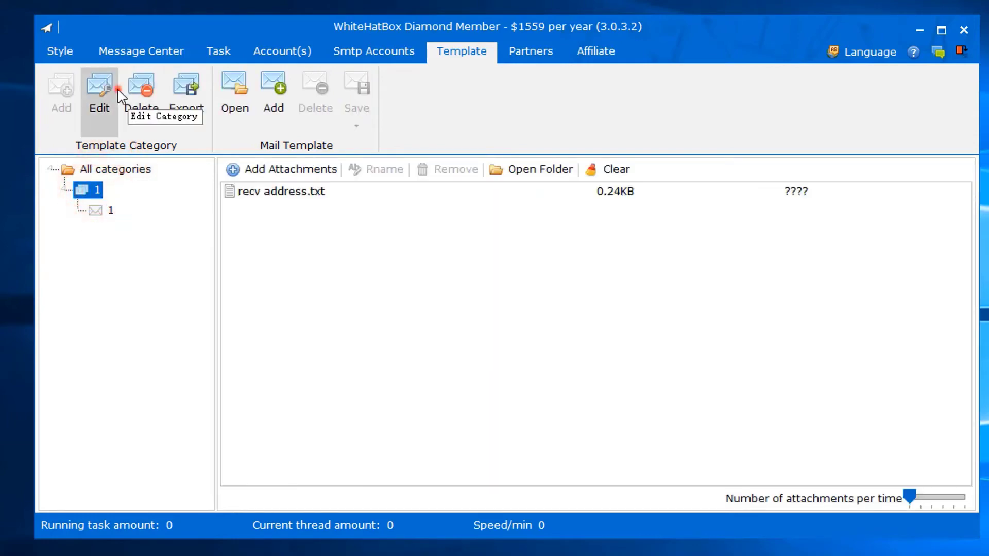
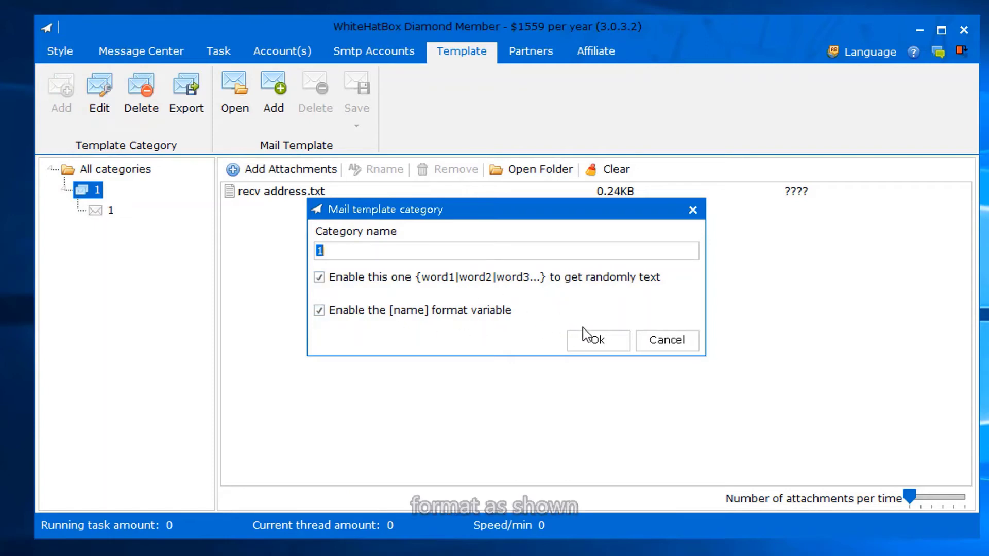
- Cancel the Mail template category dialog unchanged and open template 1 in category 1 for editing
{"action": "left_click", "coordinate": [663, 341]}
{"action": "left_click", "coordinate": [99, 210]}
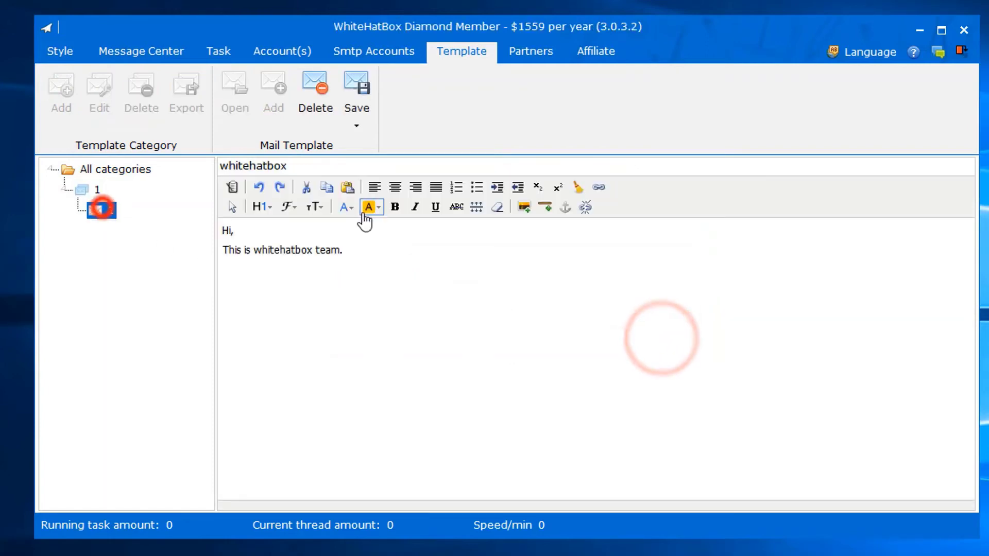
- Replace the greeting 'Hi,' with the pasted '{Hi|Hello}[name],' and save the mail template
{"action": "left_click", "coordinate": [373, 253]}
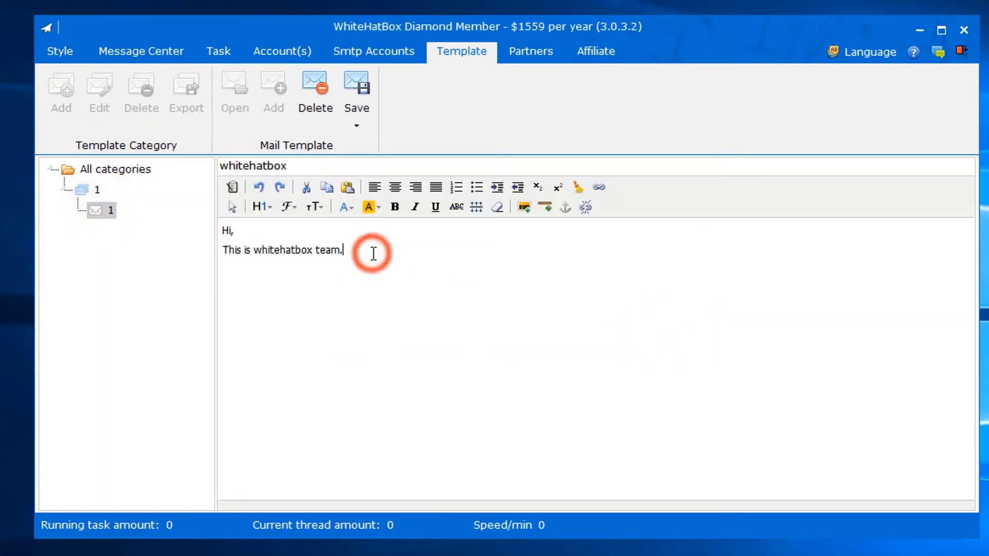
{"action": "left_click", "coordinate": [231, 233]}
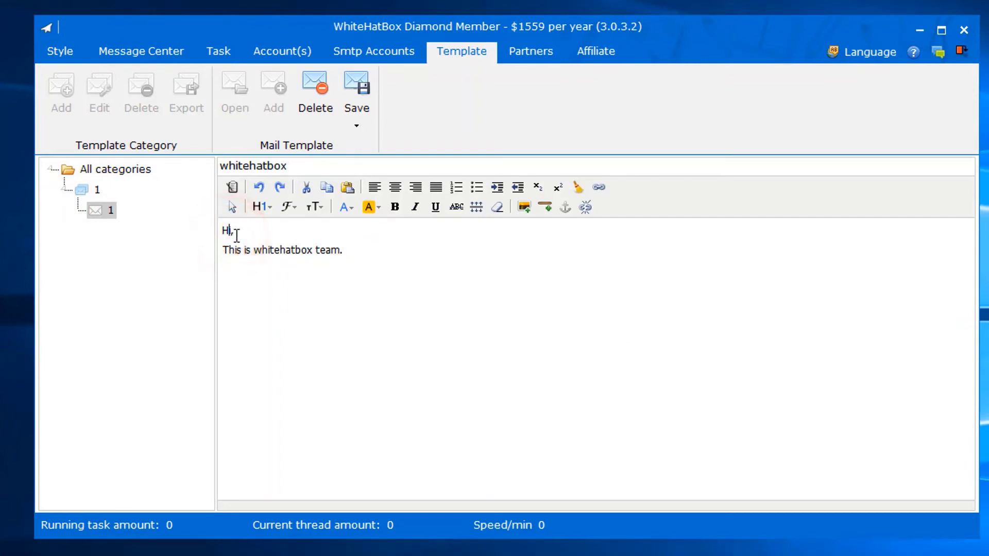
{"action": "left_click", "coordinate": [236, 232]}
{"action": "left_click_drag", "start_coordinate": [237, 232], "coordinate": [223, 232]}
{"action": "type", "text": "{Hi|Hello}[name]"}
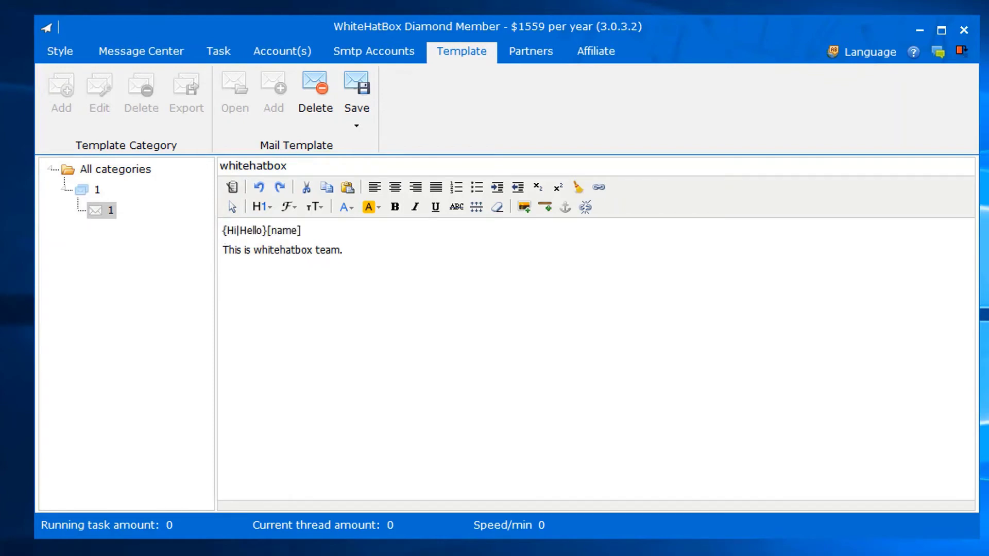
{"action": "double_click", "coordinate": [308, 230]}
{"action": "left_click", "coordinate": [308, 231]}
{"action": "left_click", "coordinate": [360, 106]}
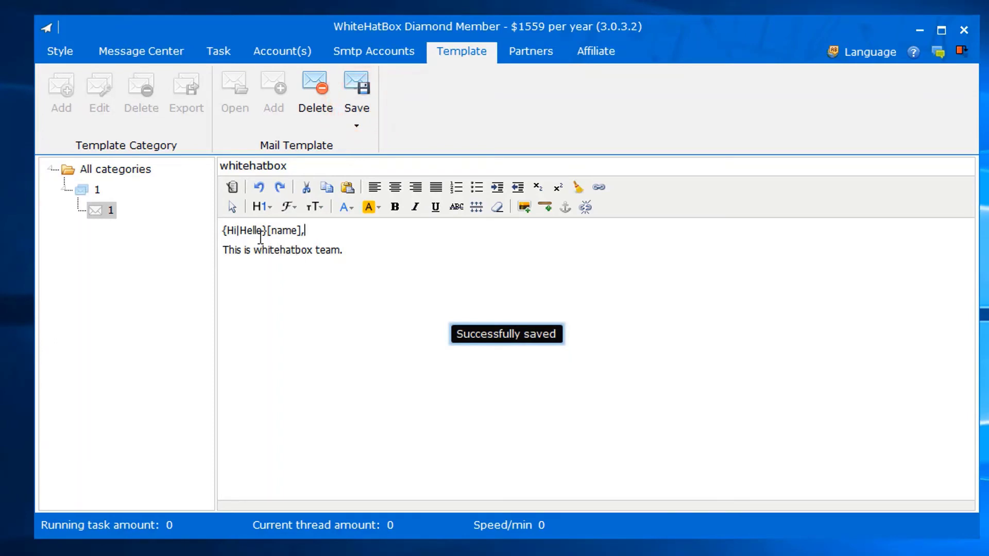
- Highlight the {Hi|Hello} random text and the [name] variable in the saved greeting
{"action": "left_click", "coordinate": [228, 237]}
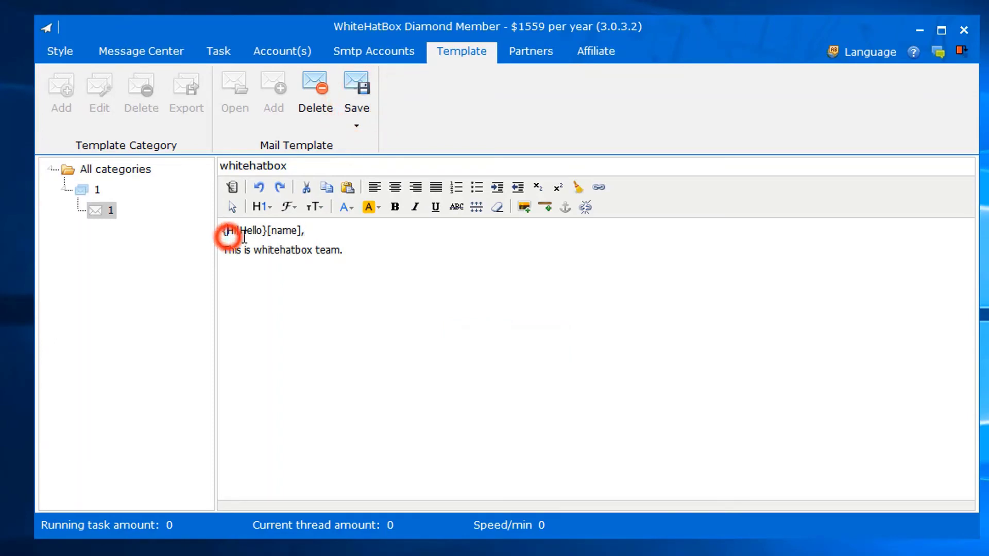
{"action": "left_click_drag", "start_coordinate": [272, 230], "coordinate": [300, 235]}
{"action": "left_click", "coordinate": [298, 261]}
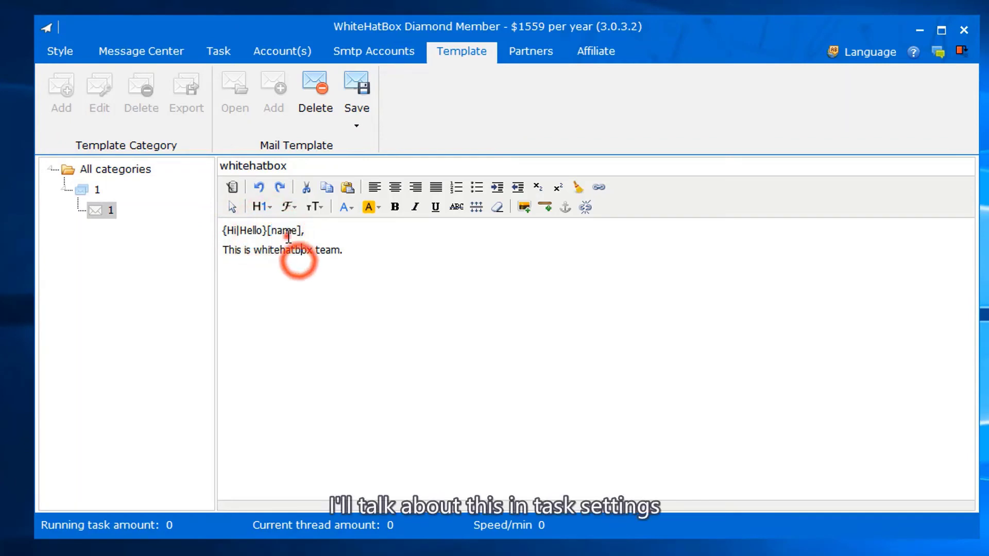
{"action": "double_click", "coordinate": [288, 233]}
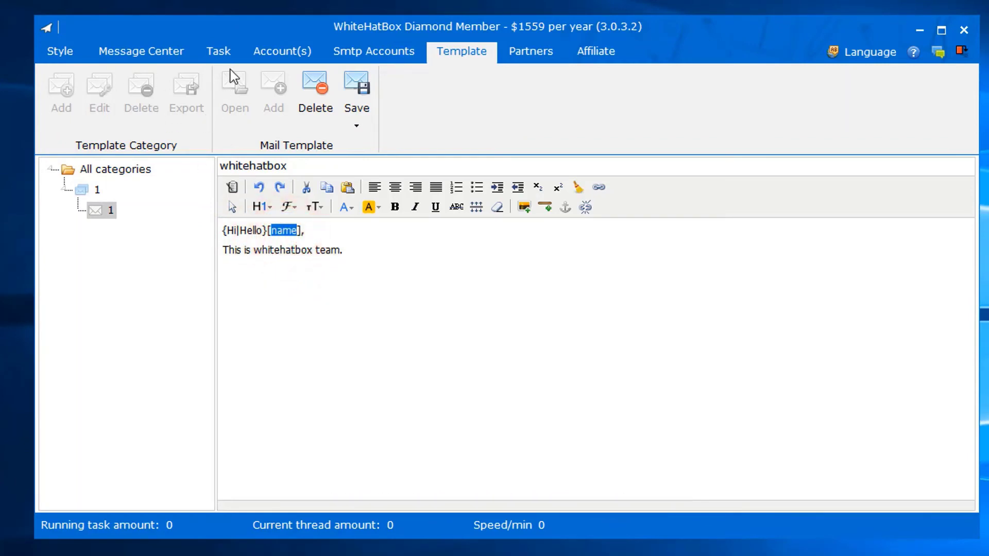
{"action": "left_click", "coordinate": [309, 233]}
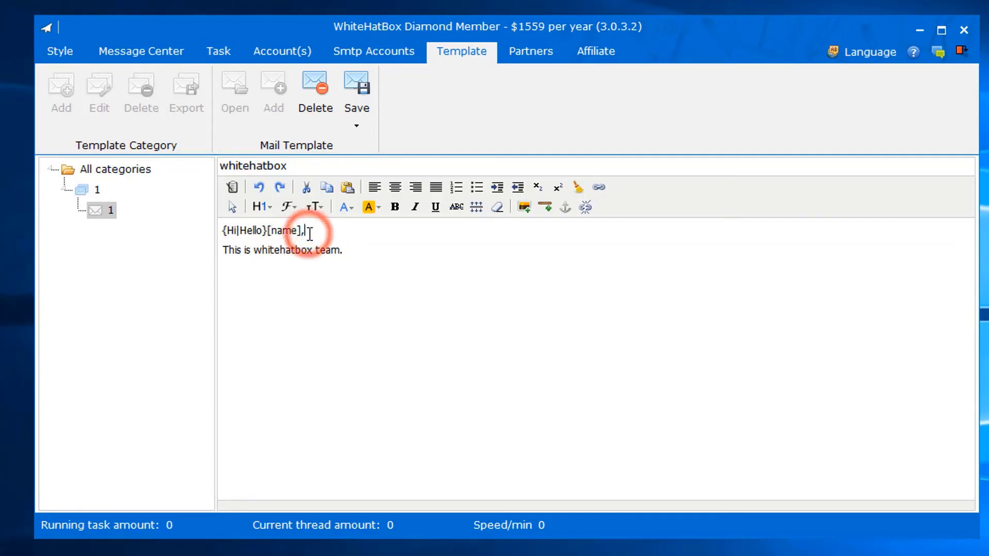
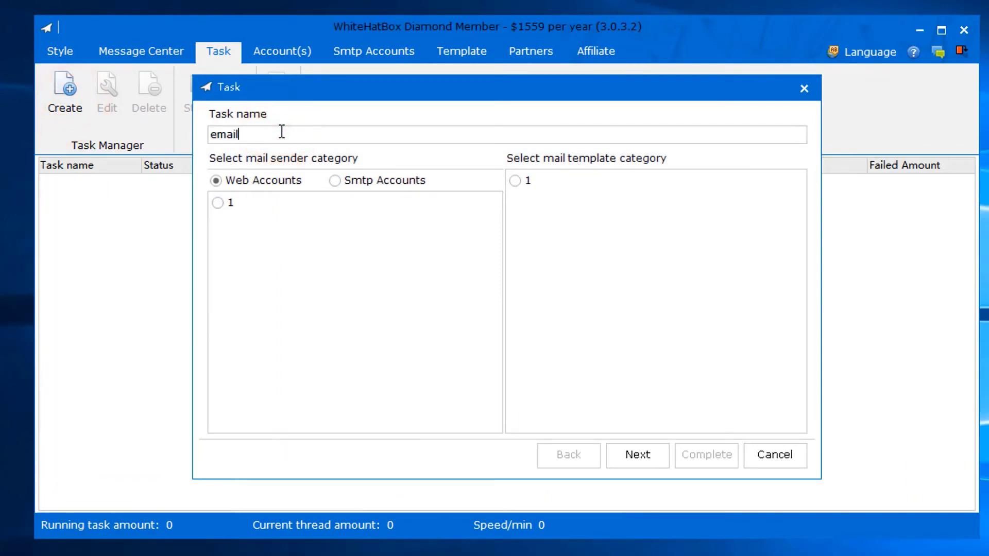
- Use Web Accounts sender category 1 and template category 1 for the email task
{"action": "left_click", "coordinate": [342, 185]}
{"action": "left_click", "coordinate": [299, 180]}
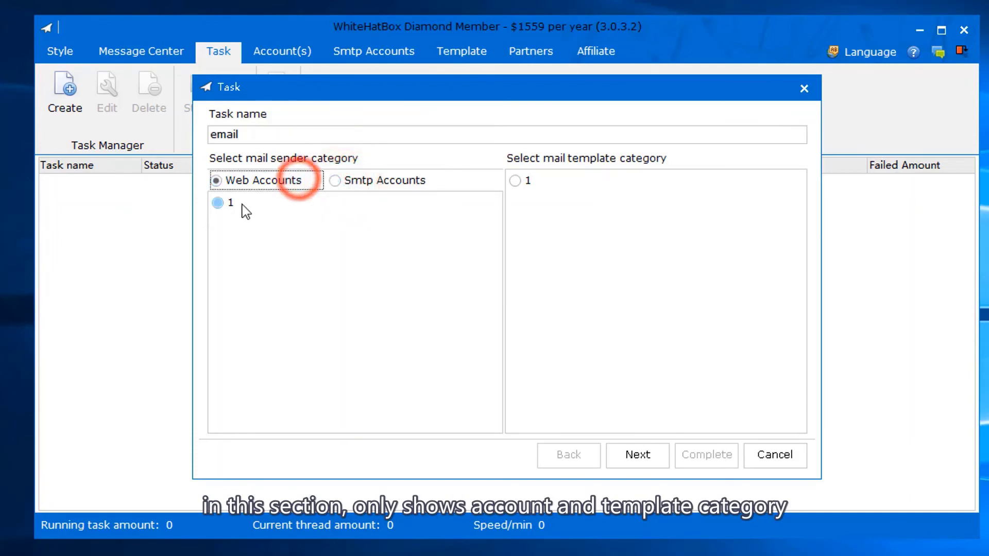
{"action": "left_click", "coordinate": [218, 203]}
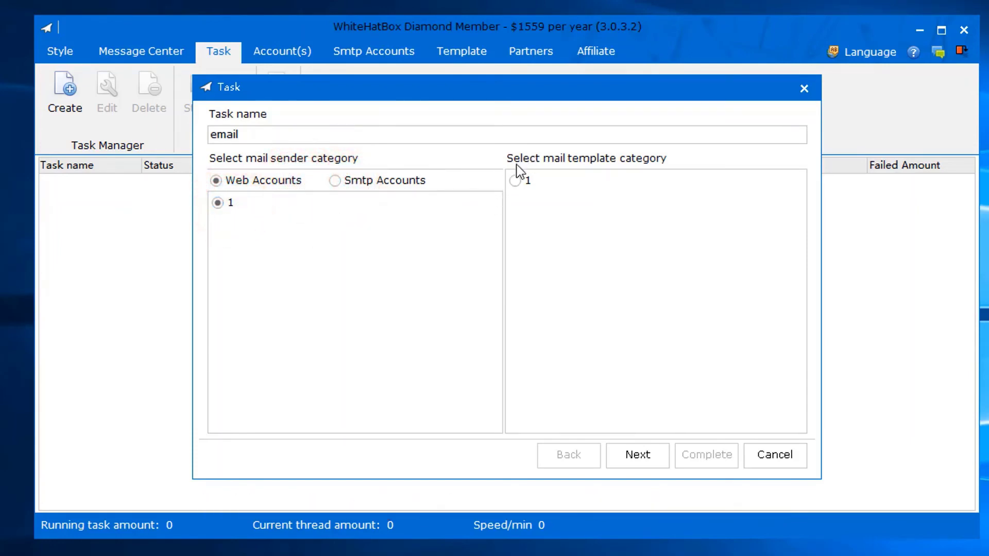
{"action": "left_click", "coordinate": [515, 180]}
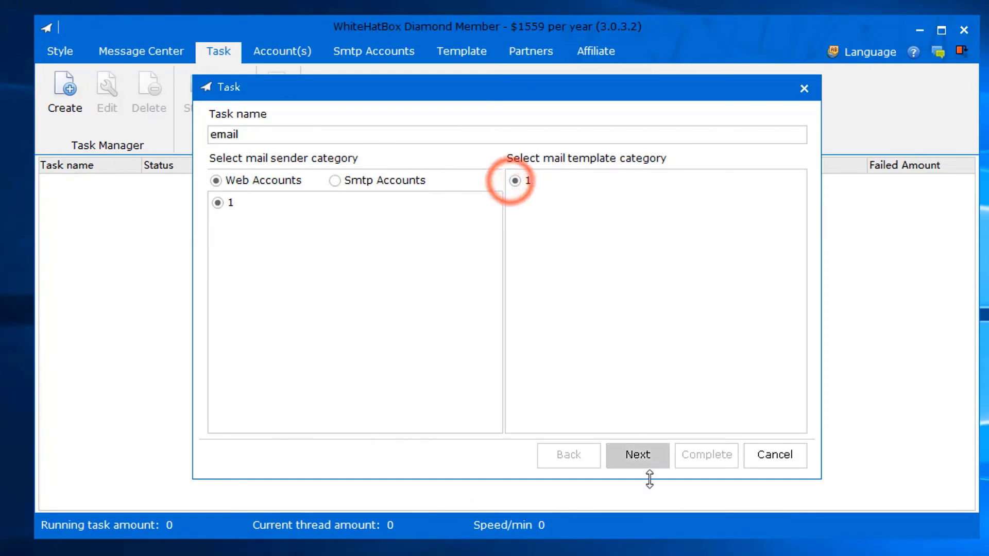
{"action": "left_click", "coordinate": [642, 456]}
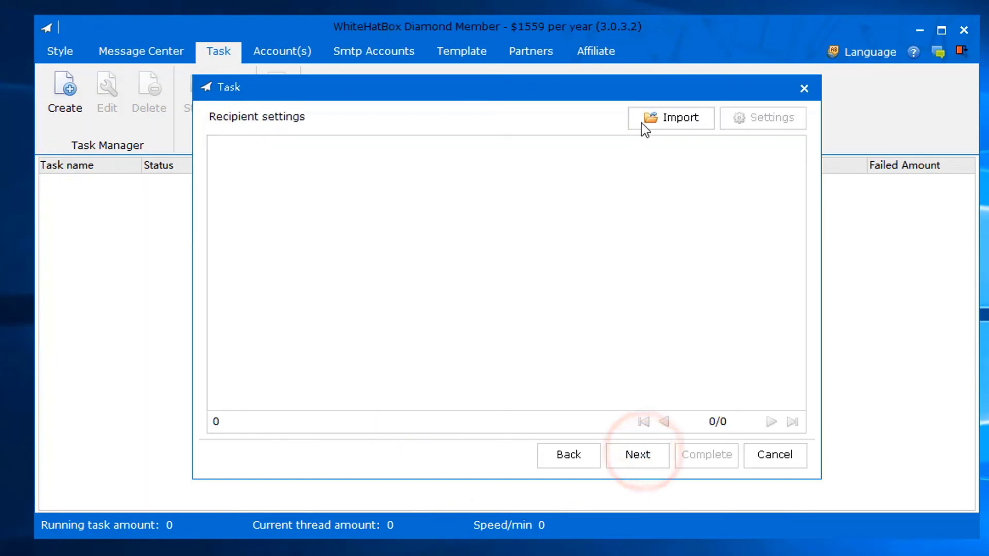
- Import the recipient list from the rece.csv file
{"action": "left_click", "coordinate": [666, 119]}
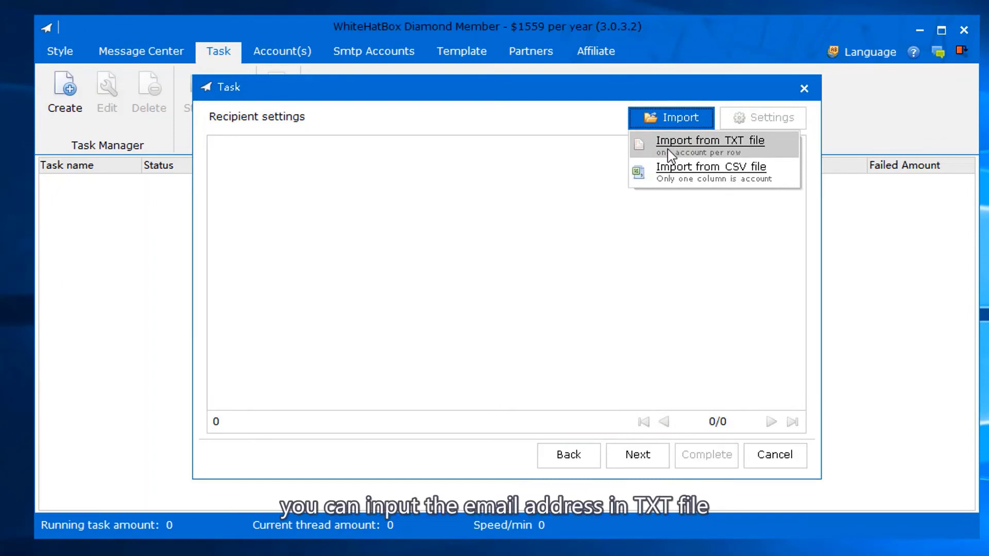
{"action": "left_click", "coordinate": [667, 178]}
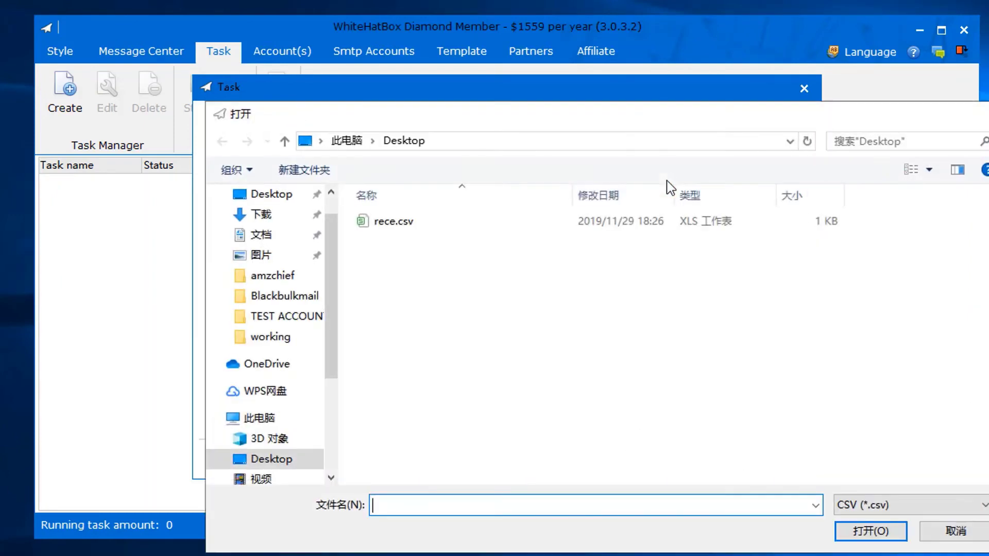
{"action": "left_click", "coordinate": [456, 219]}
{"action": "left_click", "coordinate": [870, 530]}
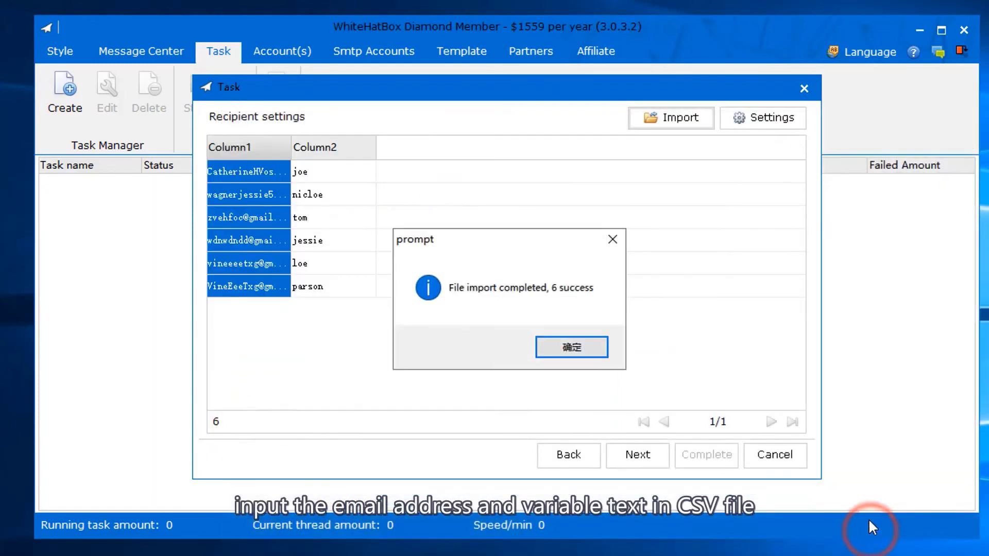
{"action": "left_click", "coordinate": [593, 352]}
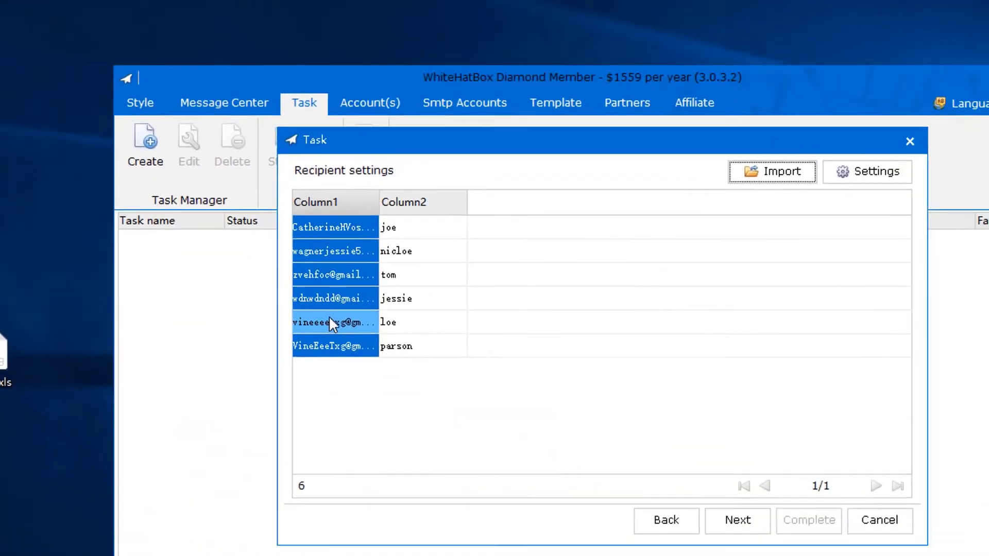
- Mark the first column as recipient email addresses and the second as the [name] variable
{"action": "right_click", "coordinate": [246, 265]}
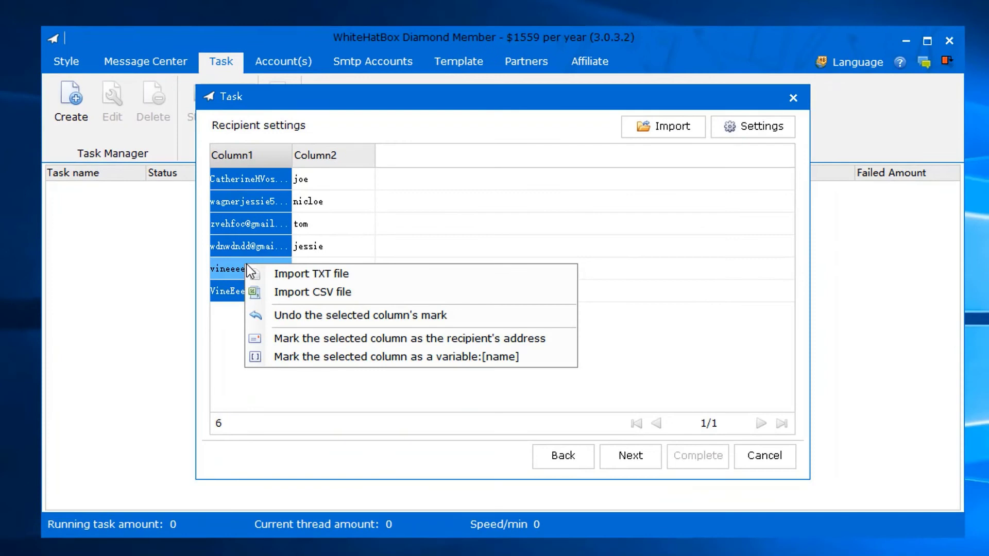
{"action": "left_click", "coordinate": [283, 344]}
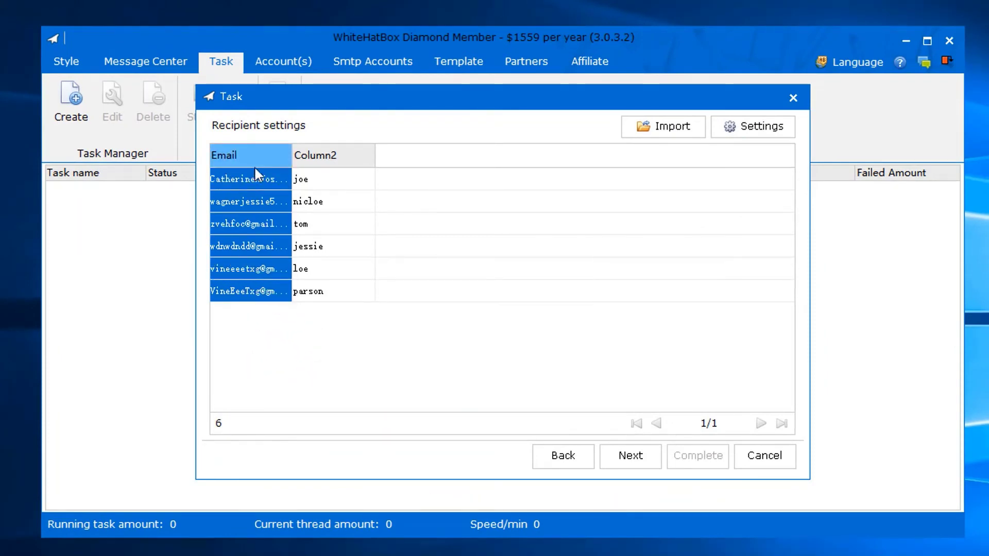
{"action": "right_click", "coordinate": [328, 189]}
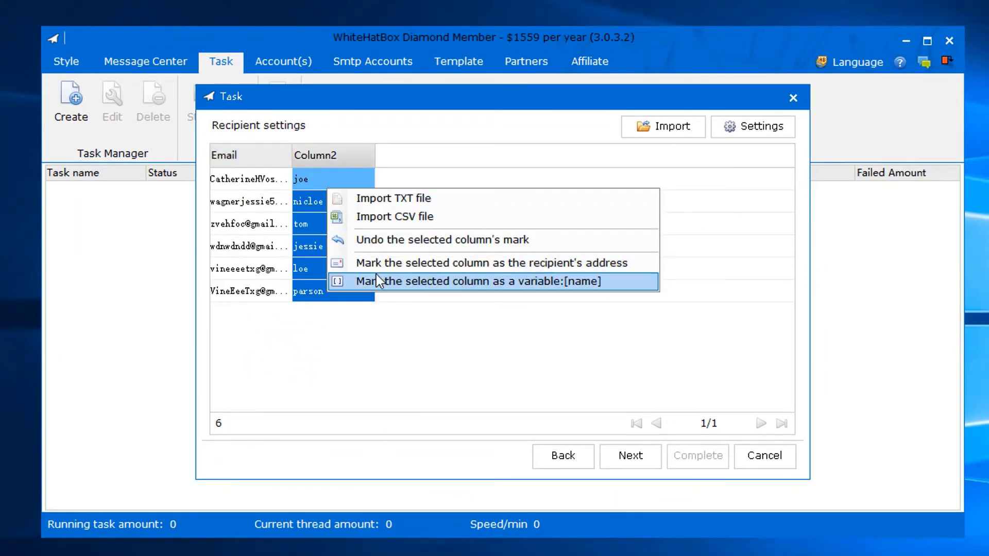
{"action": "left_click", "coordinate": [572, 278]}
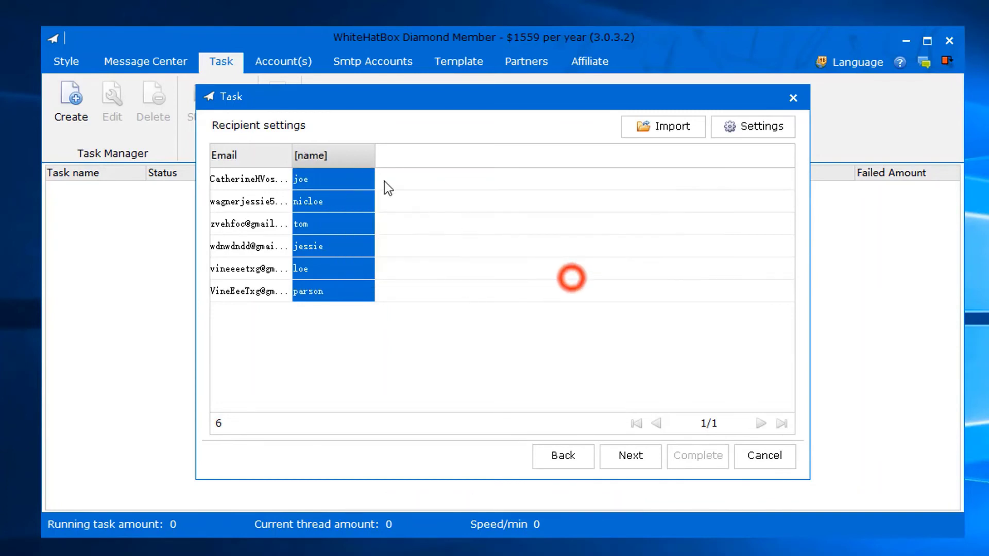
- On the sending options, enable seed mail and change the sent amount from 50 to 5
{"action": "left_click", "coordinate": [631, 457]}
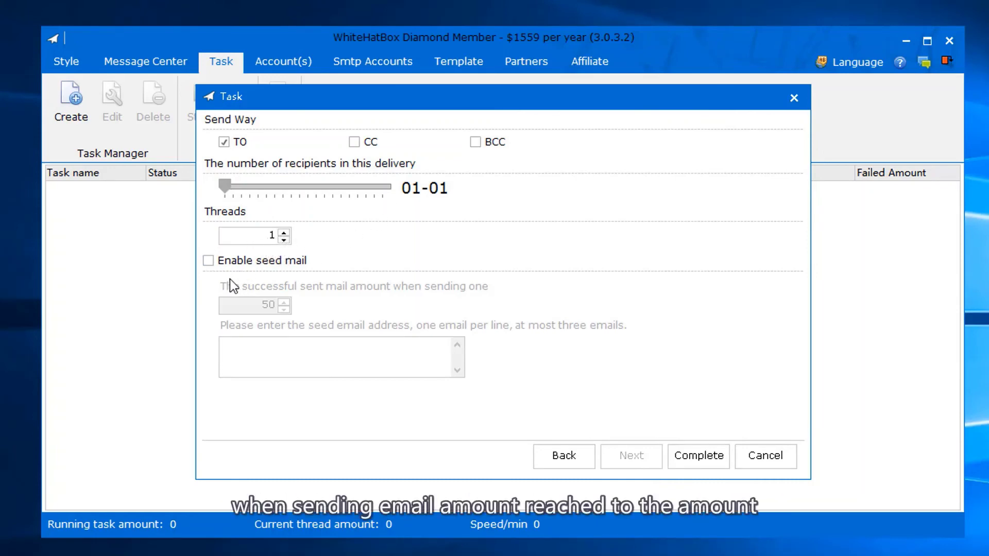
{"action": "left_click", "coordinate": [223, 261]}
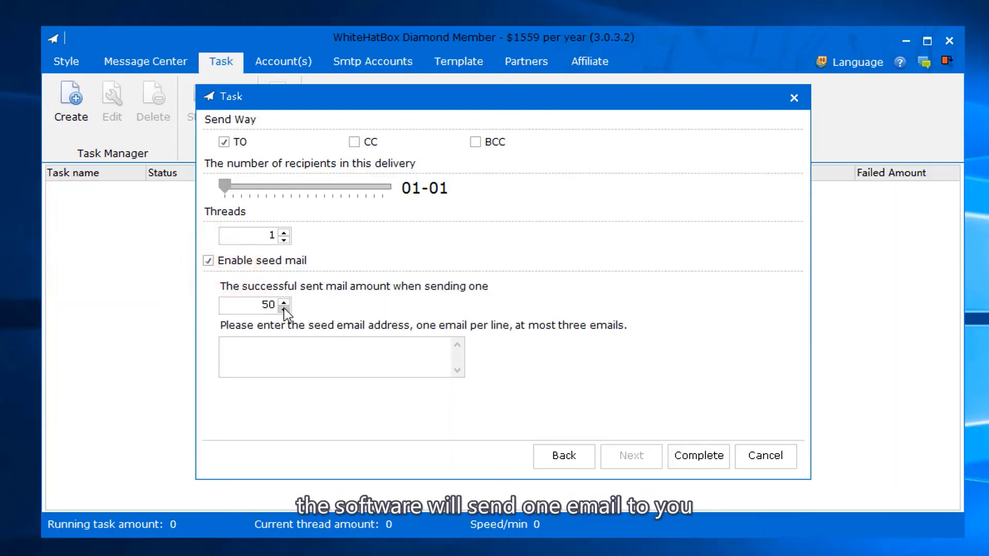
{"action": "left_click", "coordinate": [287, 360]}
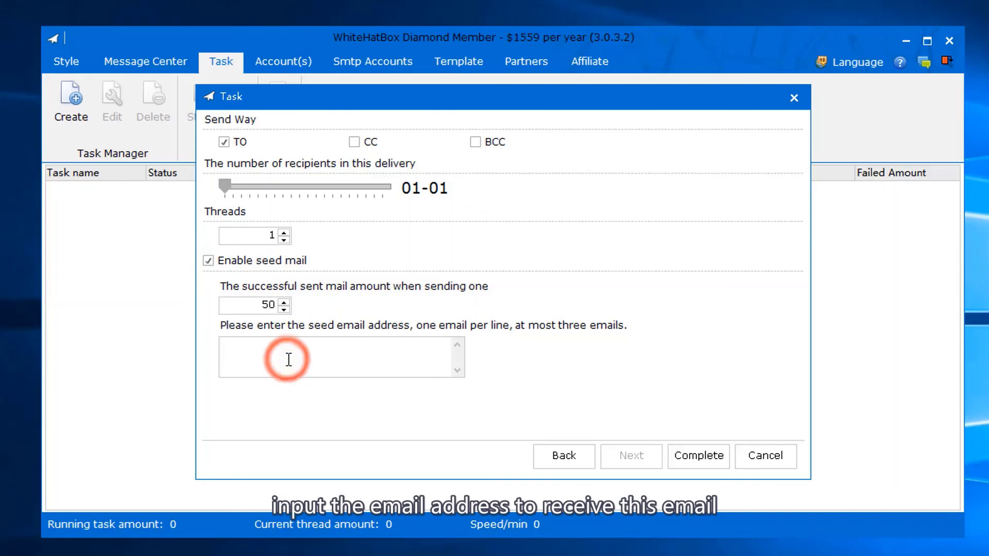
{"action": "double_click", "coordinate": [262, 307]}
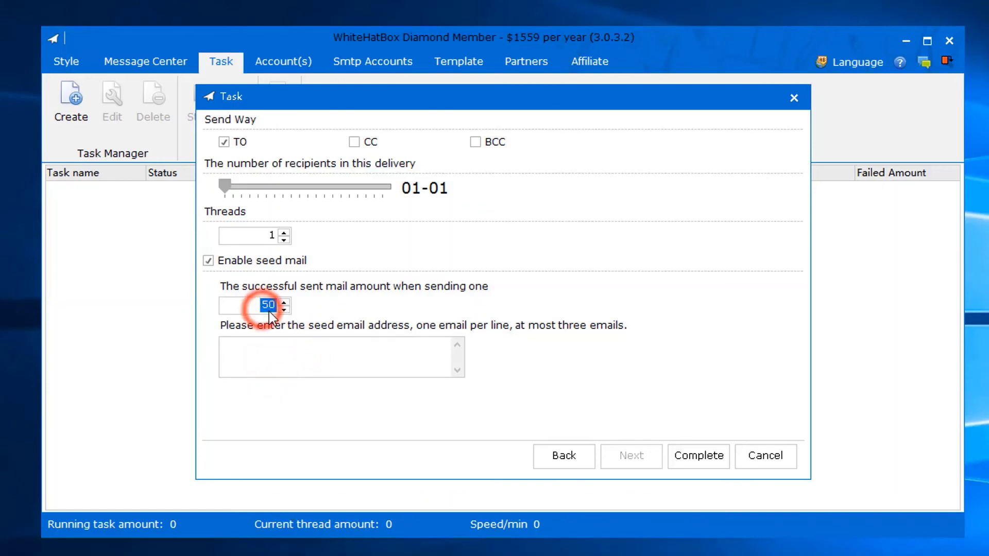
{"action": "type", "text": "5"}
- Paste a single seed email address into the seed list, removing the extra duplicate line
{"action": "left_click", "coordinate": [292, 365]}
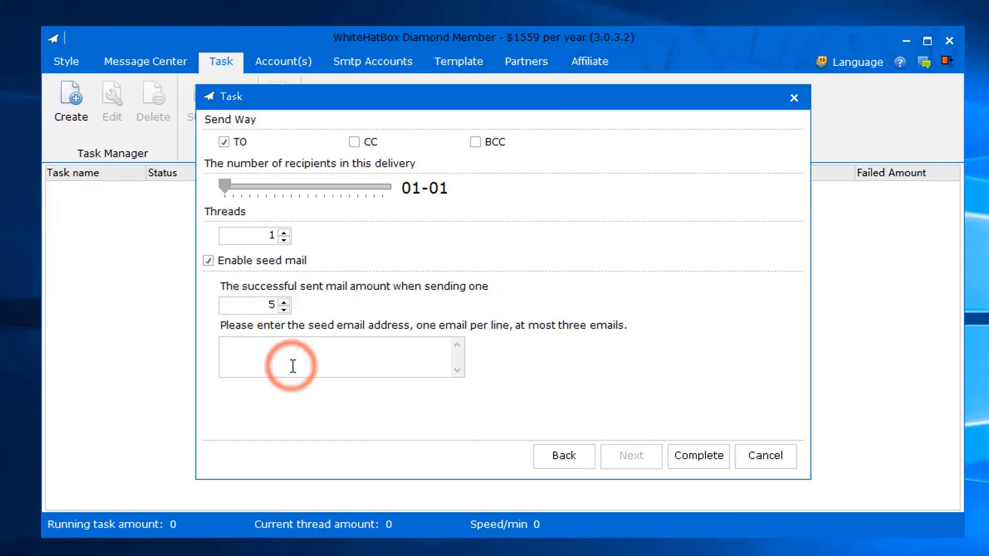
{"action": "key", "text": "ctrl+v"}
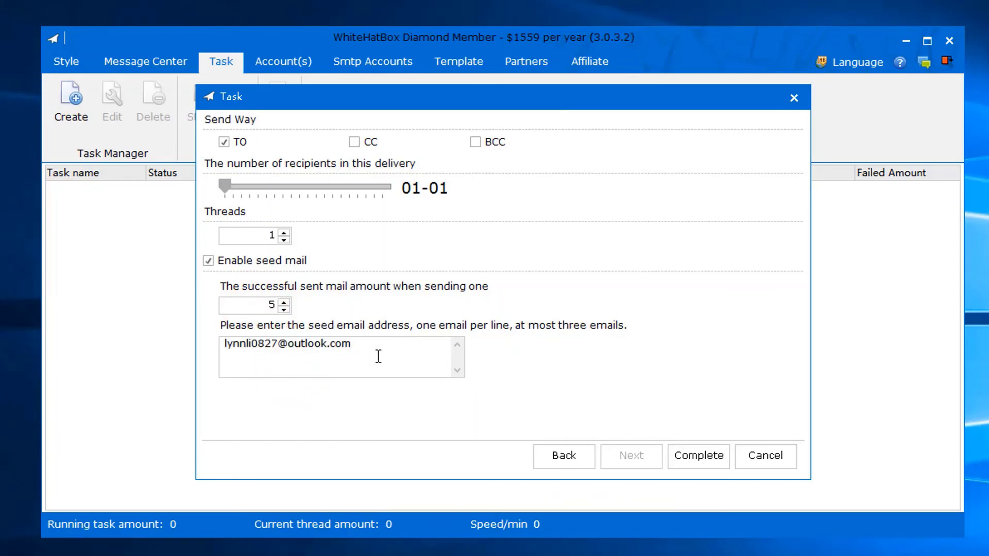
{"action": "key", "text": "Return"}
{"action": "key", "text": "ctrl+v"}
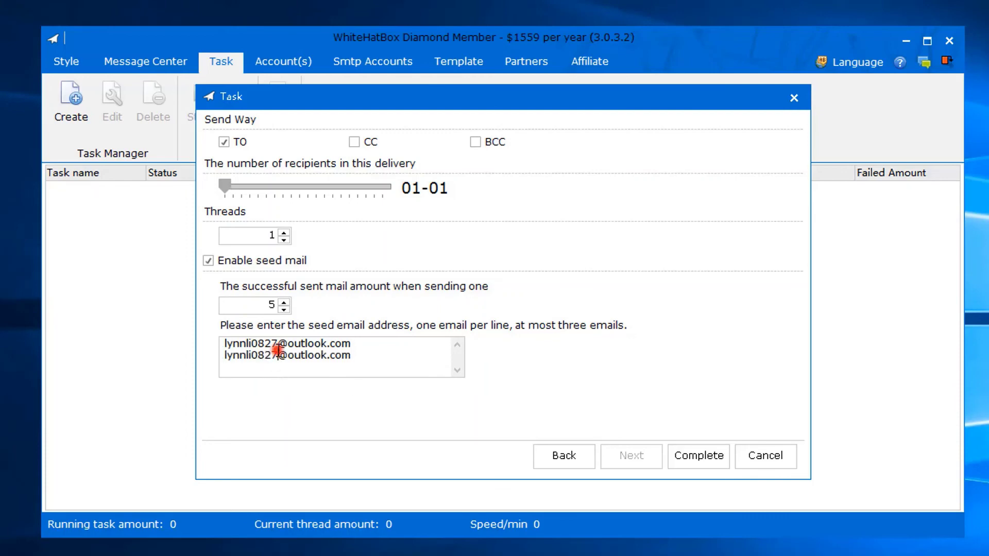
{"action": "left_click", "coordinate": [278, 355]}
{"action": "type", "text": "1"}
{"action": "left_click_drag", "start_coordinate": [369, 355], "coordinate": [224, 356]}
{"action": "key", "text": "BackSpace"}
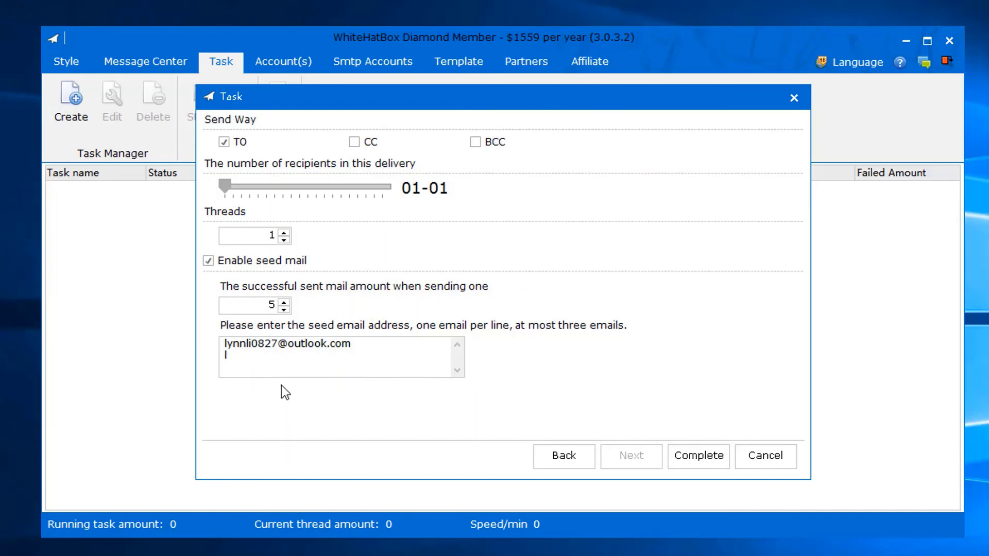
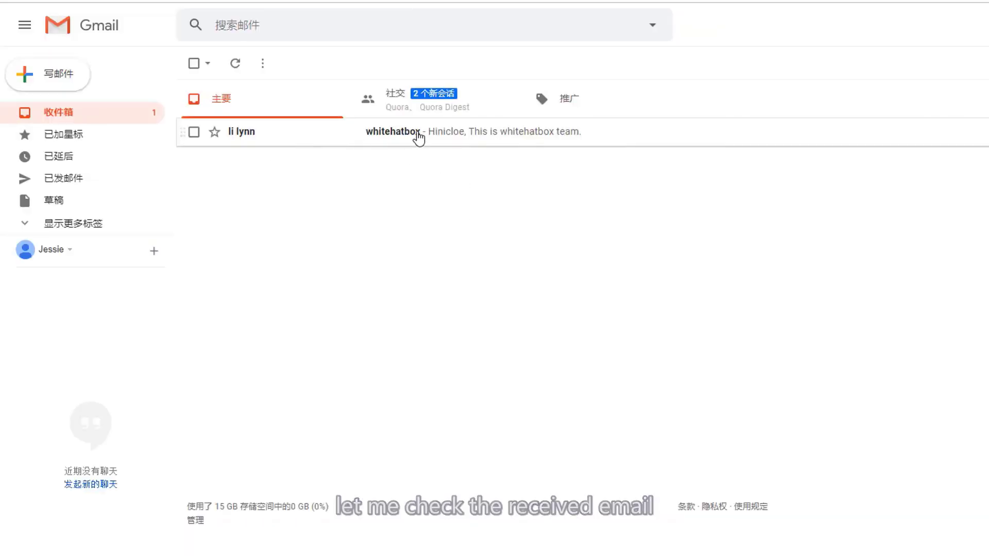
- Open the whitehatbox email in Gmail and highlight the recipient's name in its greeting
{"action": "left_click", "coordinate": [466, 138]}
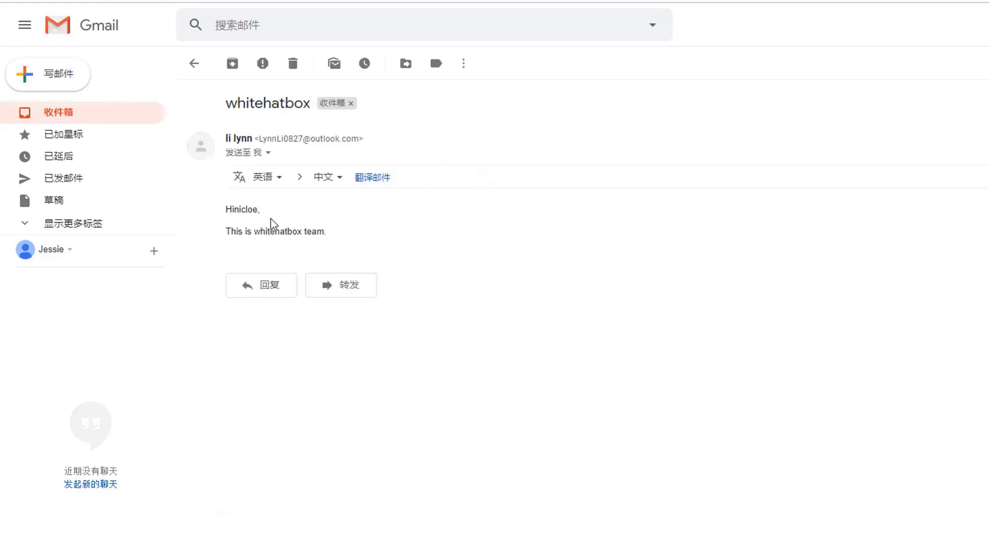
{"action": "left_click_drag", "start_coordinate": [233, 212], "coordinate": [260, 210]}
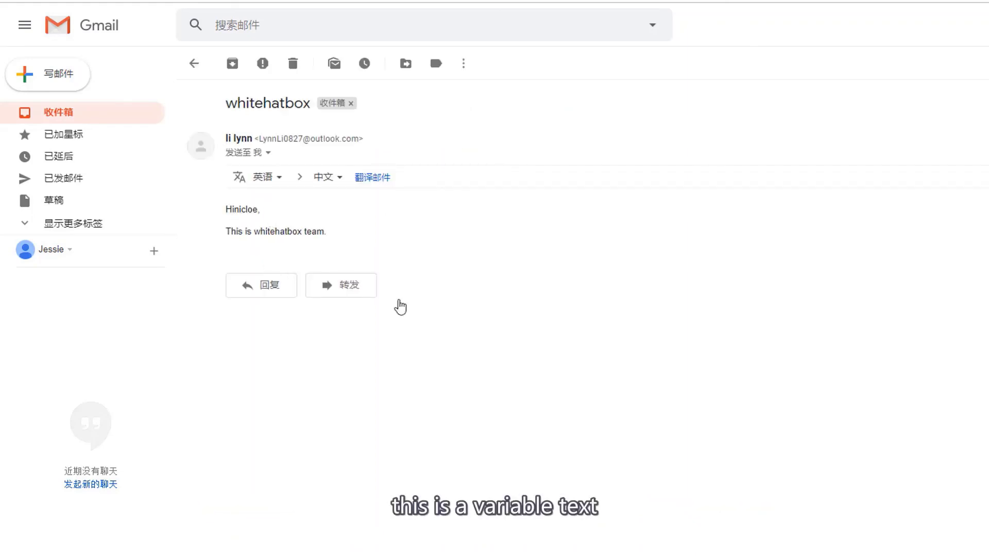
{"action": "left_click", "coordinate": [759, 551]}
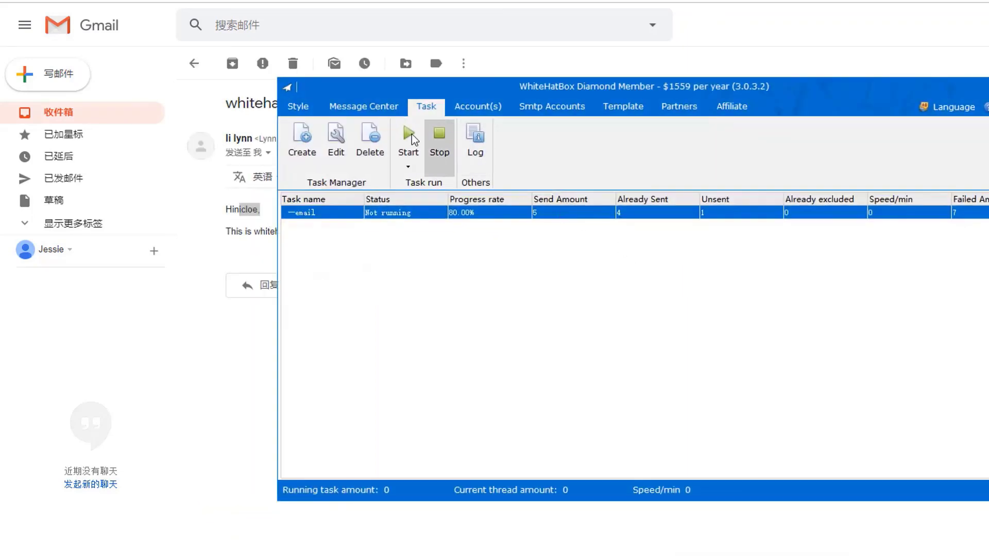
{"action": "left_click", "coordinate": [338, 157]}
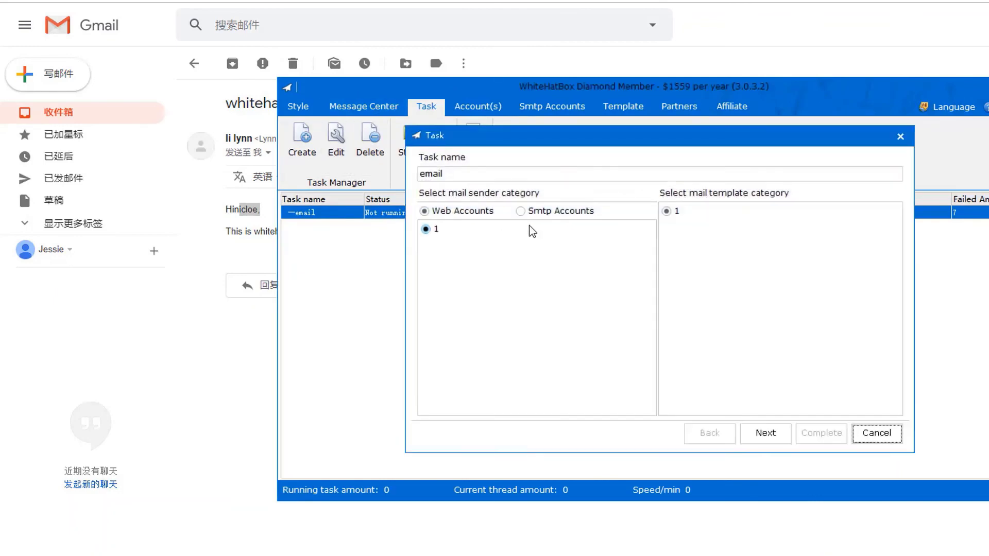
{"action": "left_click", "coordinate": [762, 432]}
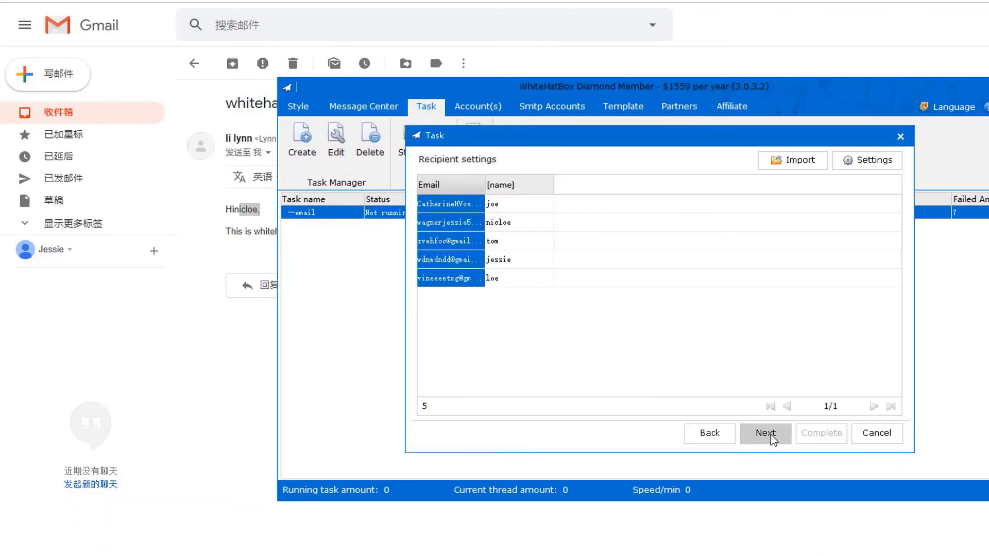
{"action": "left_click", "coordinate": [522, 228]}
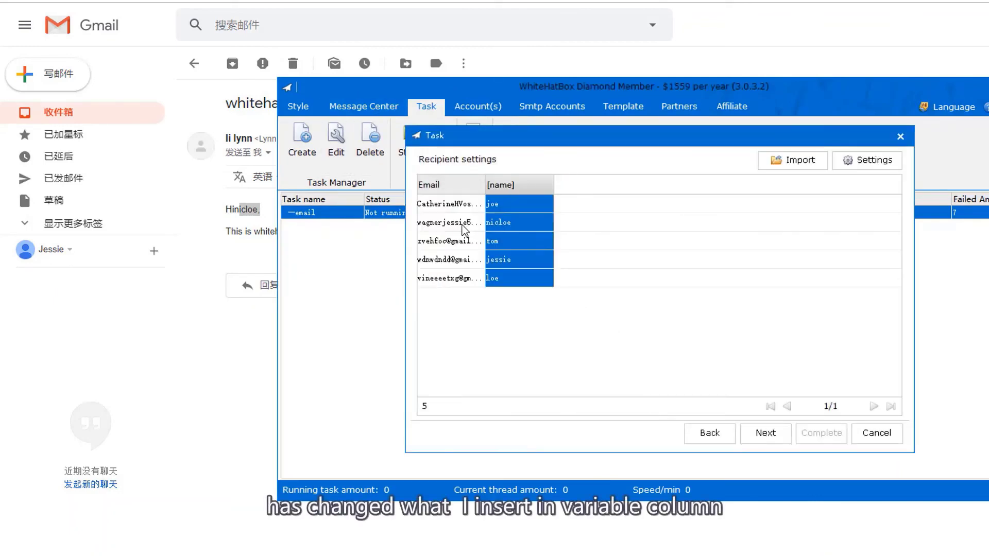
{"action": "left_click", "coordinate": [876, 432]}
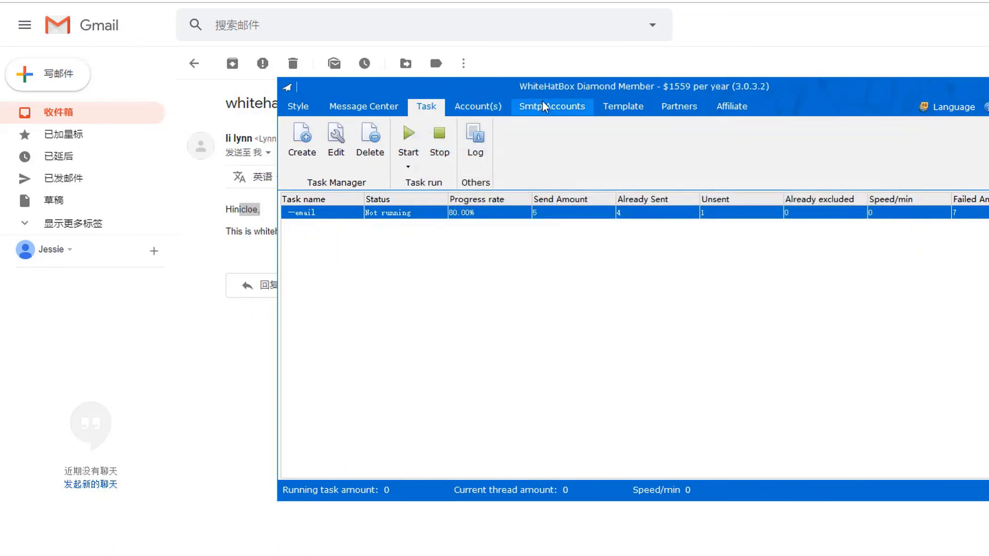
{"action": "left_click", "coordinate": [616, 106]}
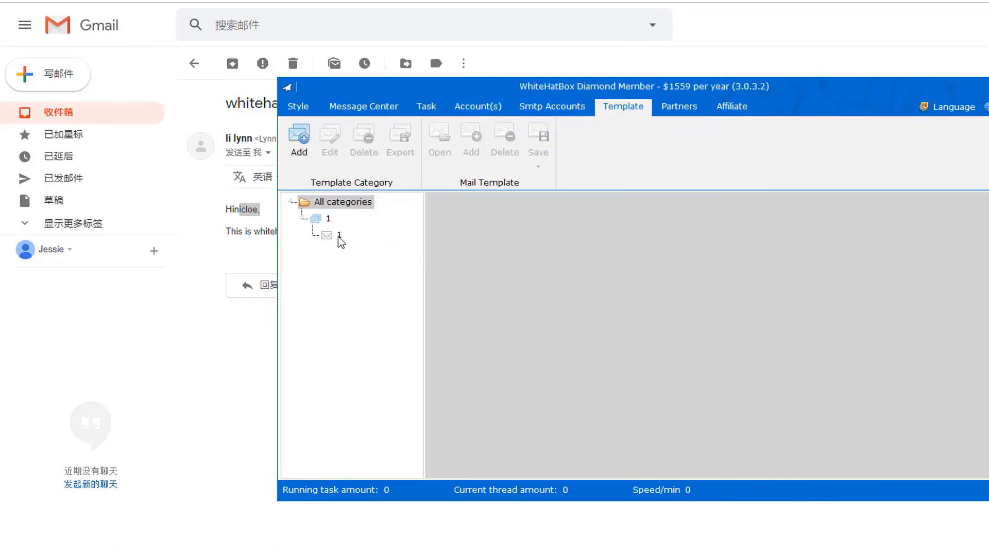
{"action": "left_click", "coordinate": [339, 235]}
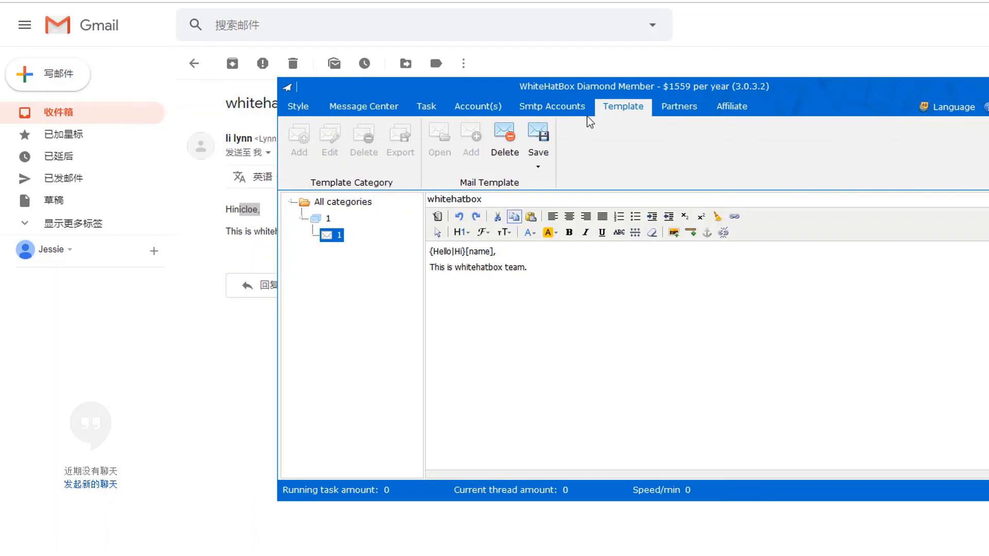
{"action": "left_click_drag", "start_coordinate": [590, 87], "coordinate": [659, 98]}
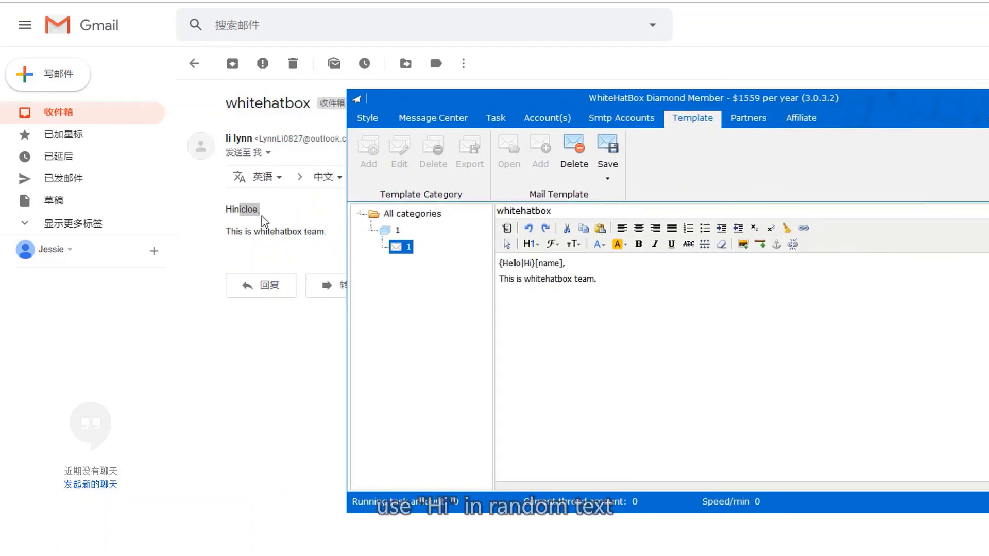
{"action": "left_click_drag", "start_coordinate": [236, 209], "coordinate": [258, 211]}
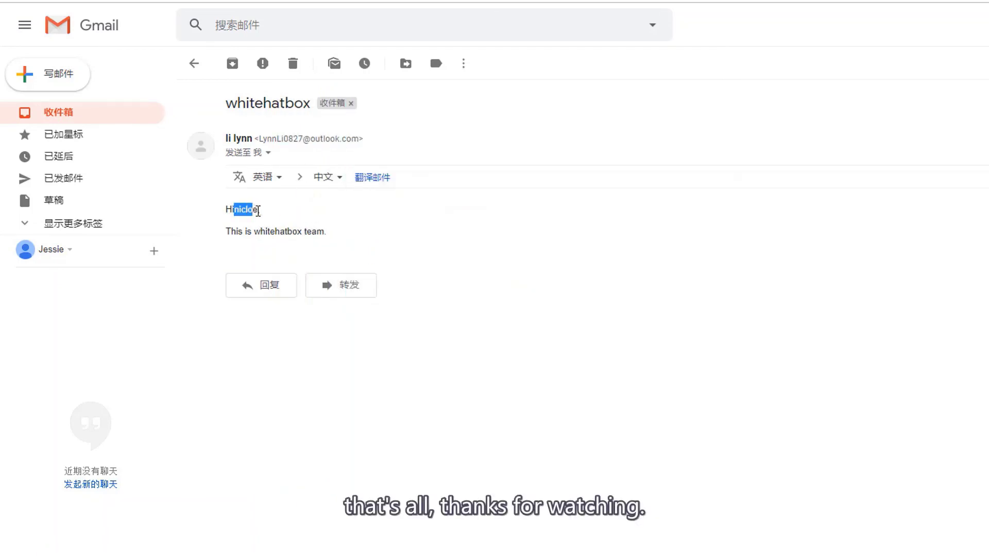